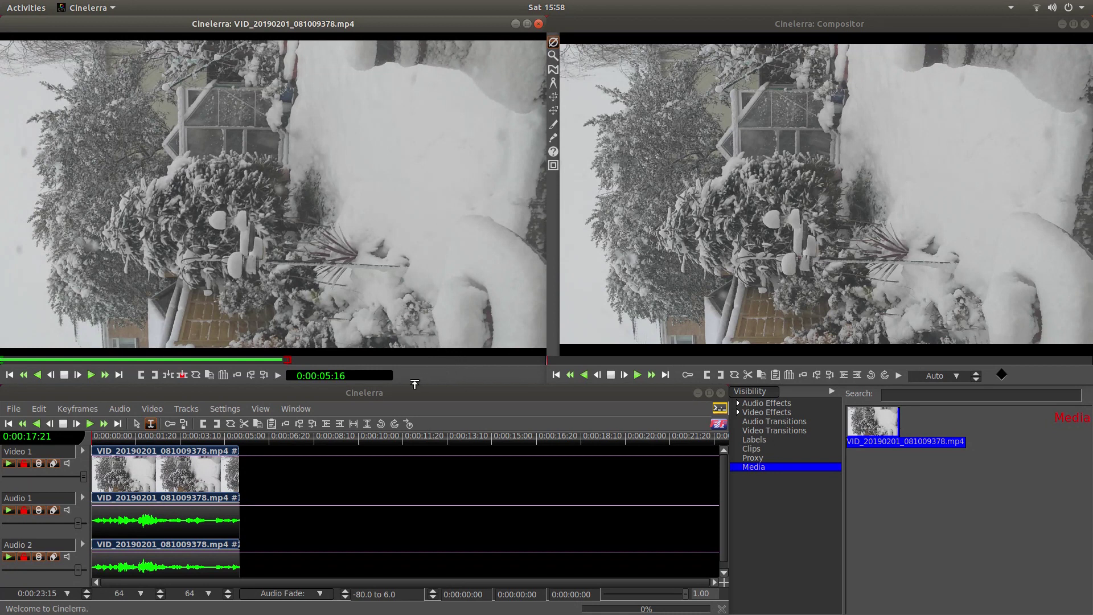
Step: Apply the Scale effect from Video Effects > Scale to the Video 1 clip
{"action": "left_click", "coordinate": [939, 185]}
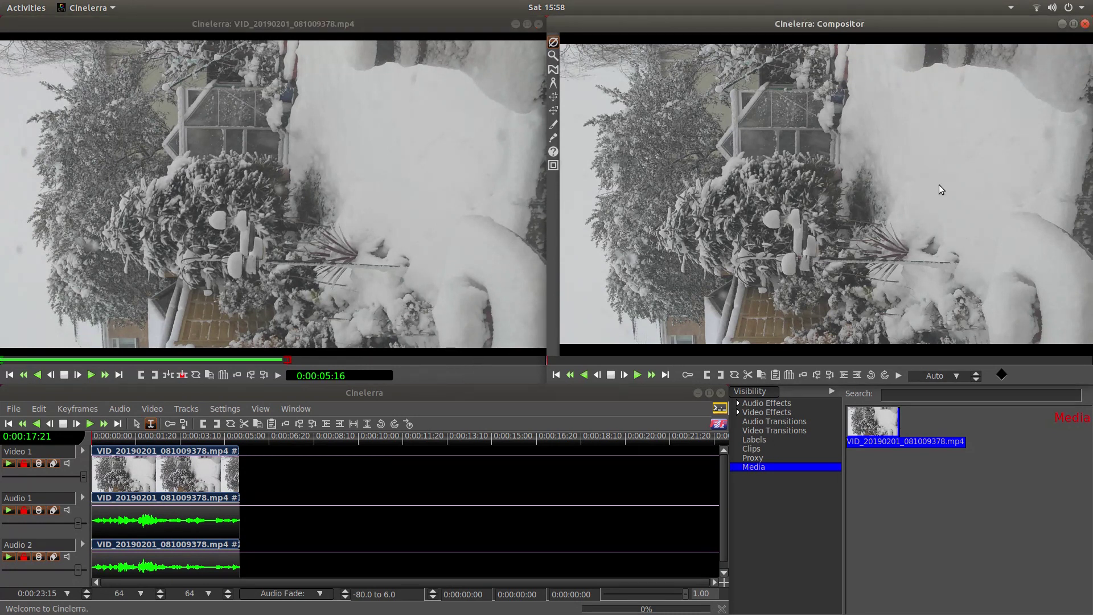
{"action": "left_click", "coordinate": [744, 410]}
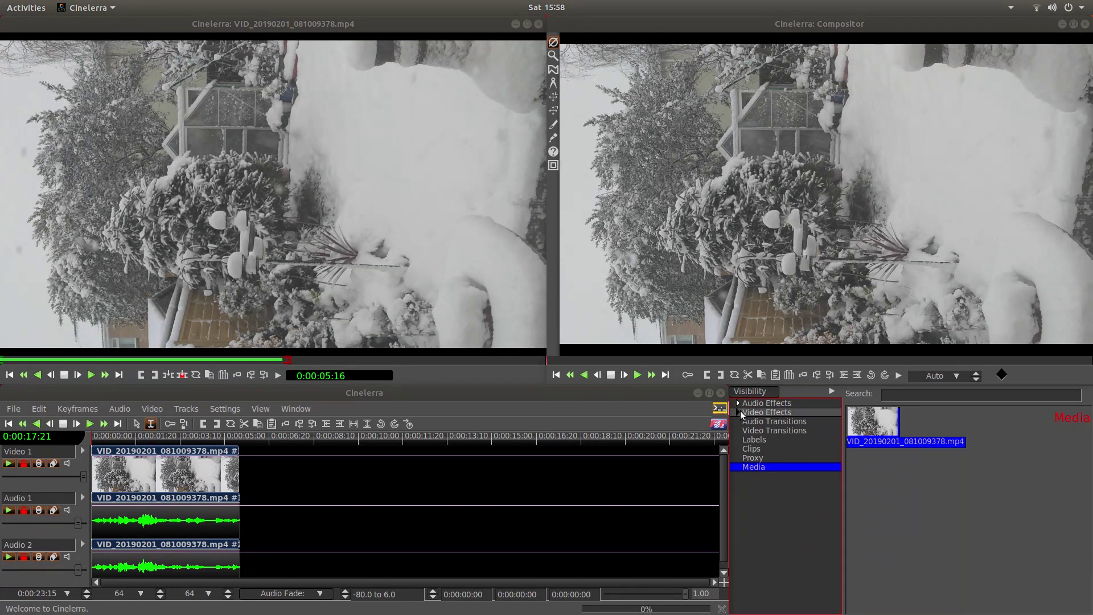
{"action": "left_click", "coordinate": [740, 411]}
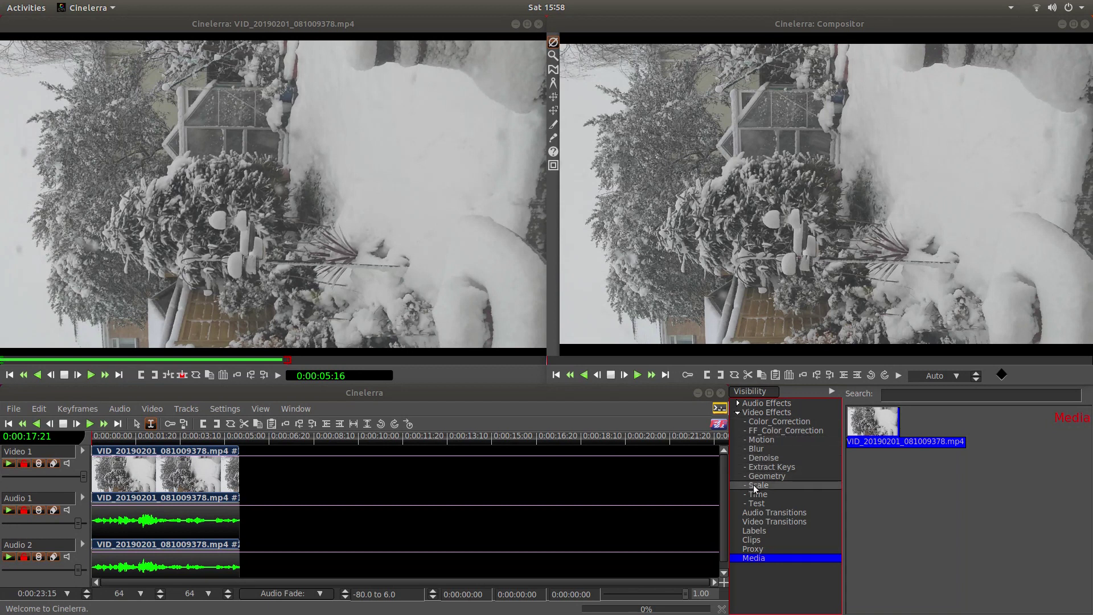
{"action": "left_click", "coordinate": [774, 485]}
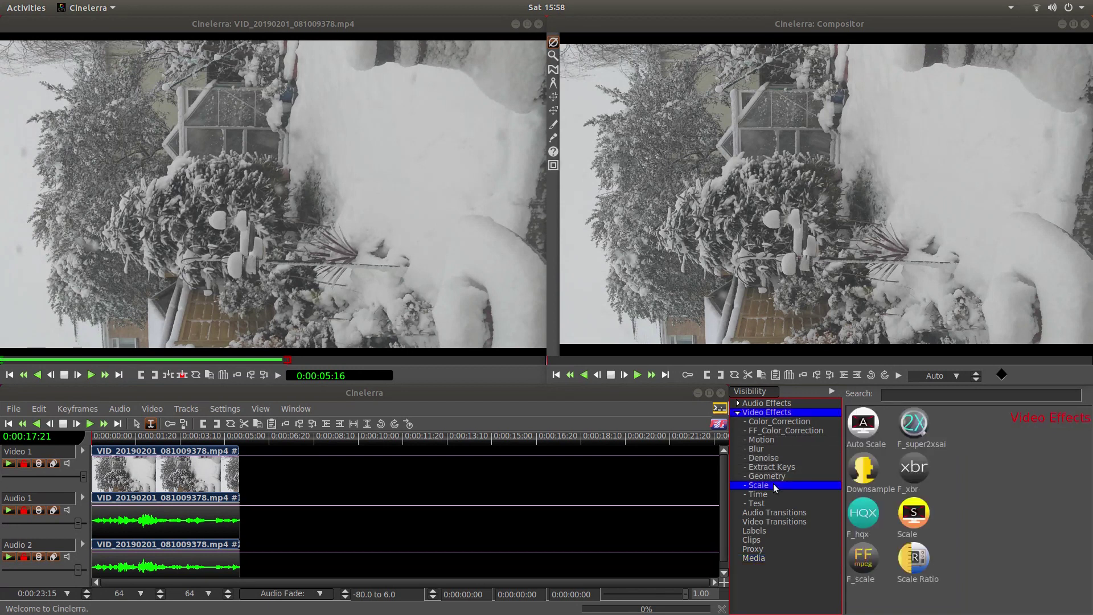
{"action": "left_click", "coordinate": [920, 514]}
{"action": "left_click_drag", "start_coordinate": [919, 515], "coordinate": [159, 468]}
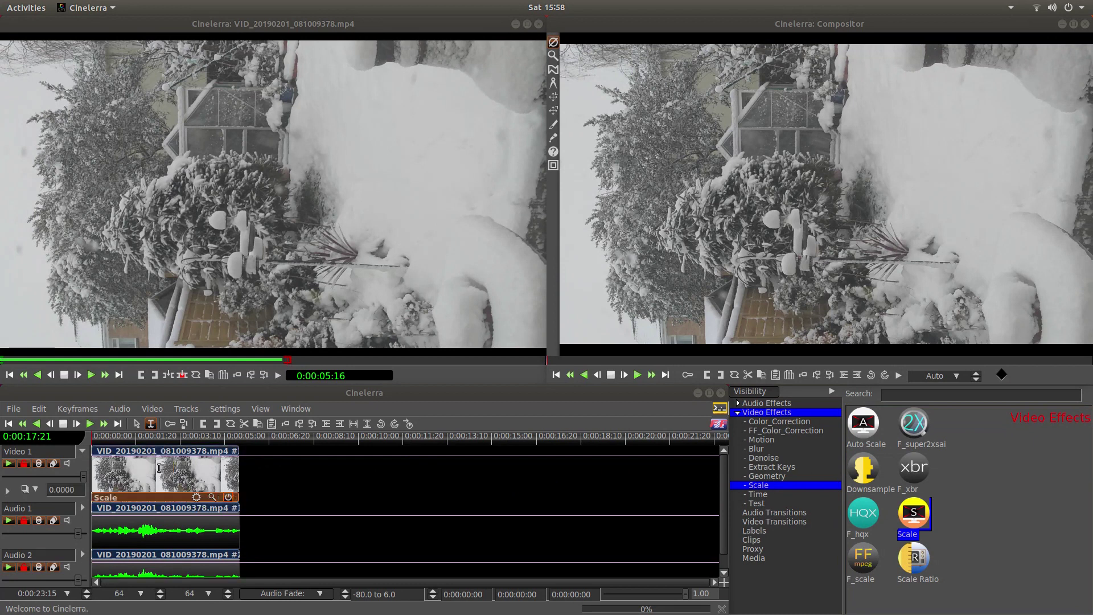
Step: Tick Constrain ratio and step the Scale effect down to 0.5
{"action": "left_click", "coordinate": [212, 497]}
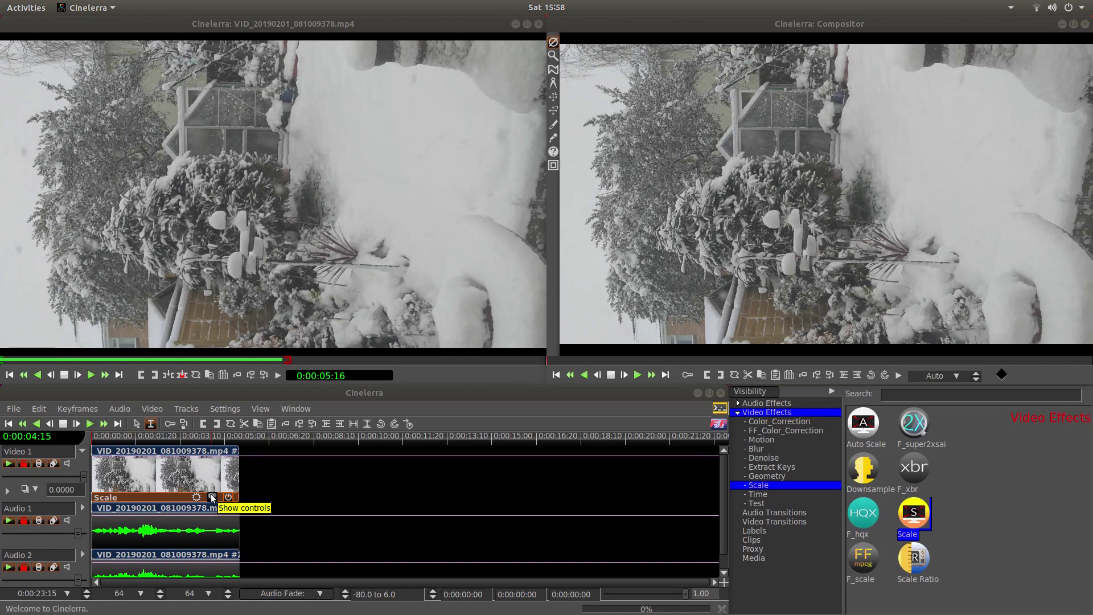
{"action": "left_click", "coordinate": [212, 497]}
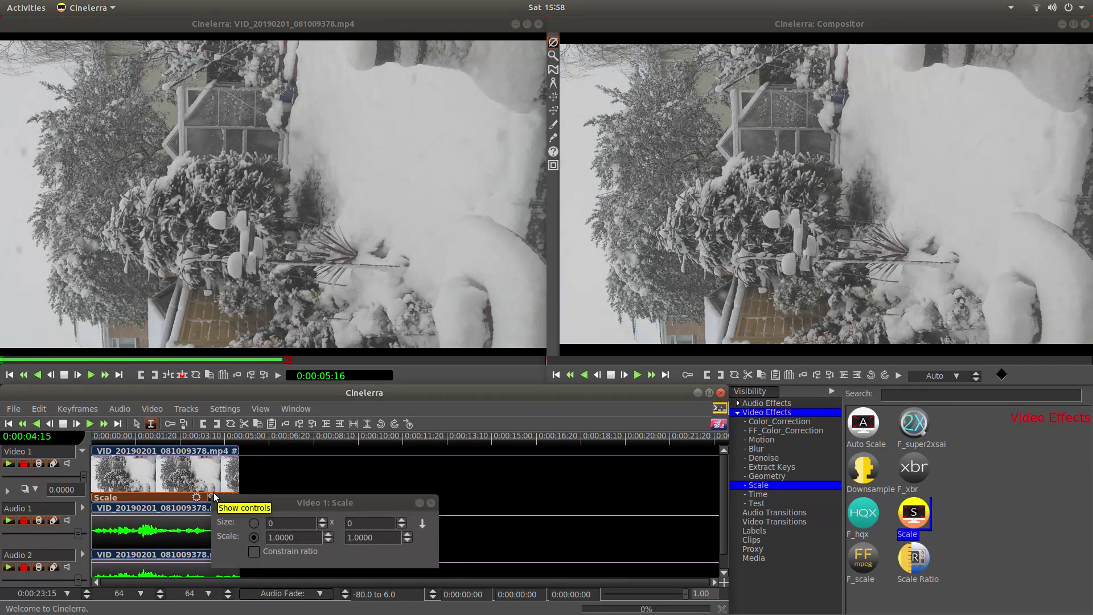
{"action": "left_click", "coordinate": [254, 550]}
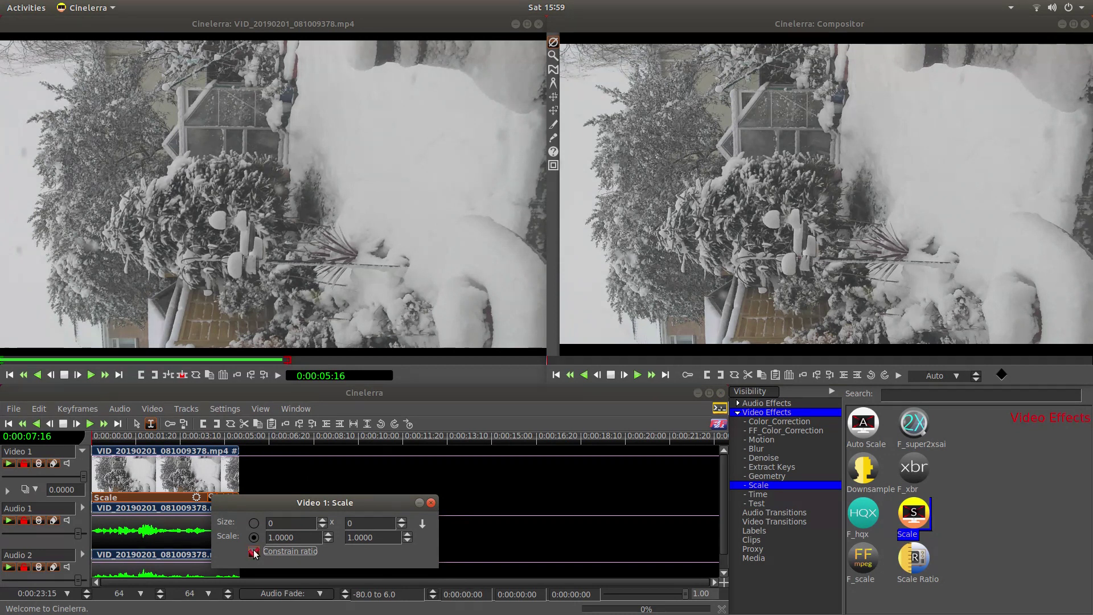
{"action": "left_click", "coordinate": [406, 541]}
{"action": "left_click", "coordinate": [406, 541]}
{"action": "left_click", "coordinate": [406, 541]}
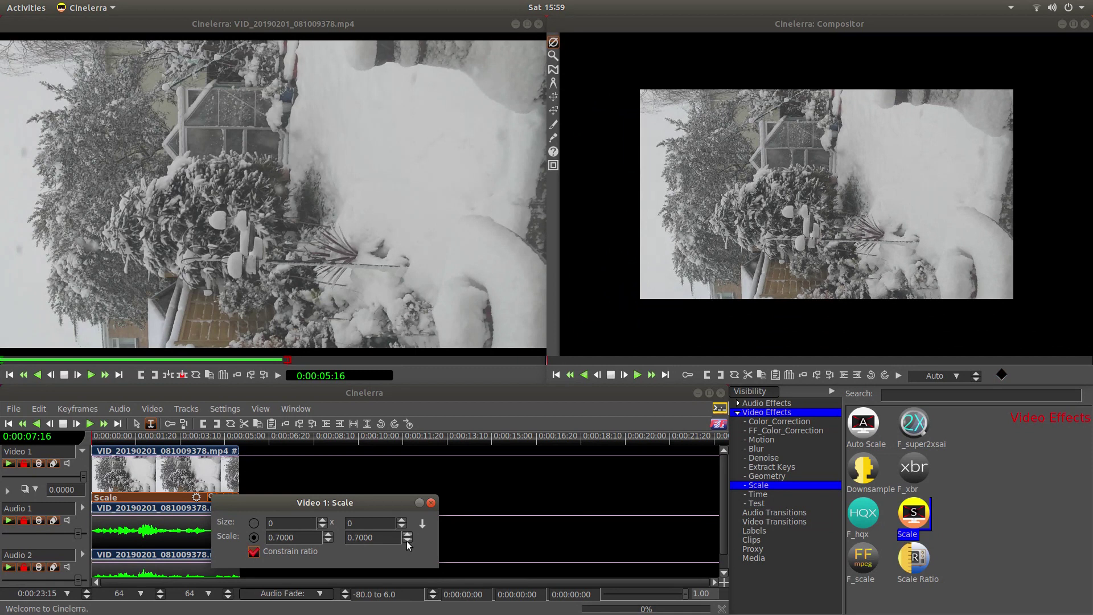
{"action": "left_click", "coordinate": [407, 541]}
{"action": "left_click", "coordinate": [407, 541]}
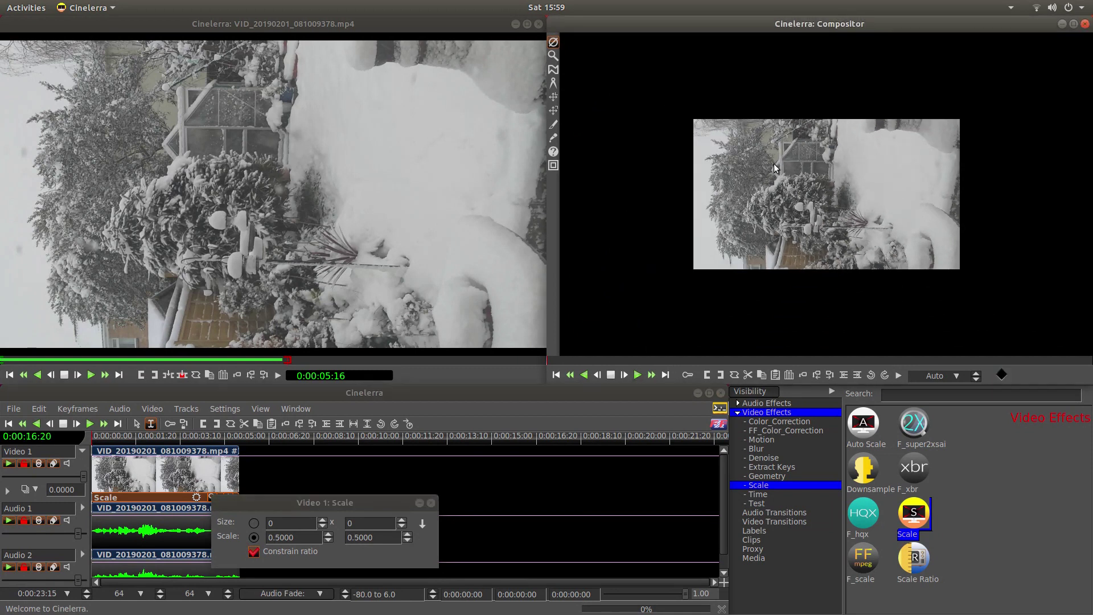
Step: Add a Geometry > Rotate effect to the Video 1 clip and set it to 90 degrees
{"action": "left_click", "coordinate": [432, 503]}
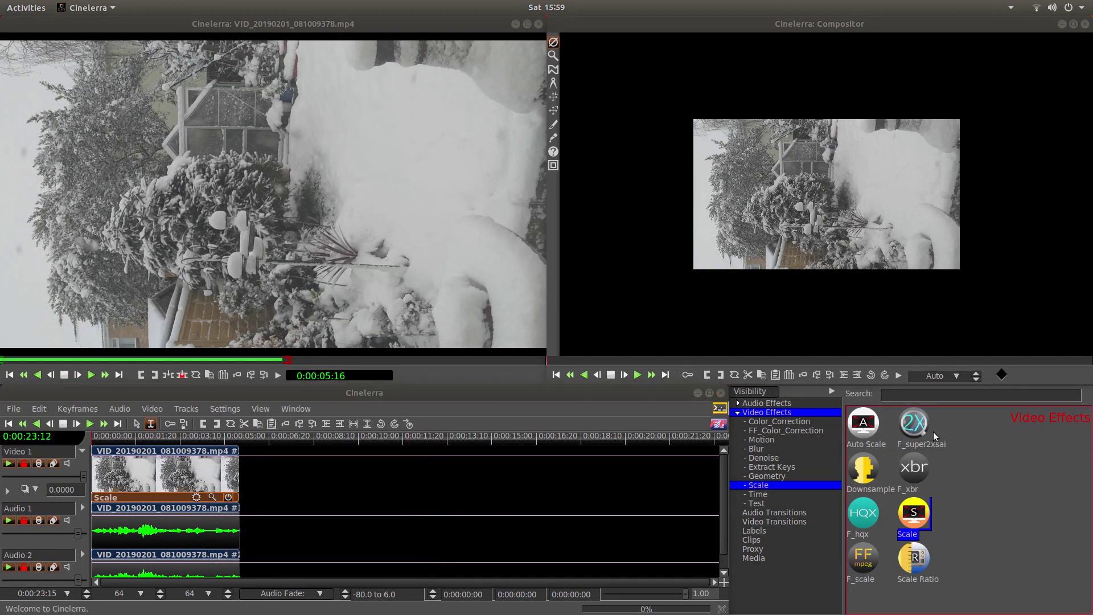
{"action": "left_click", "coordinate": [777, 475]}
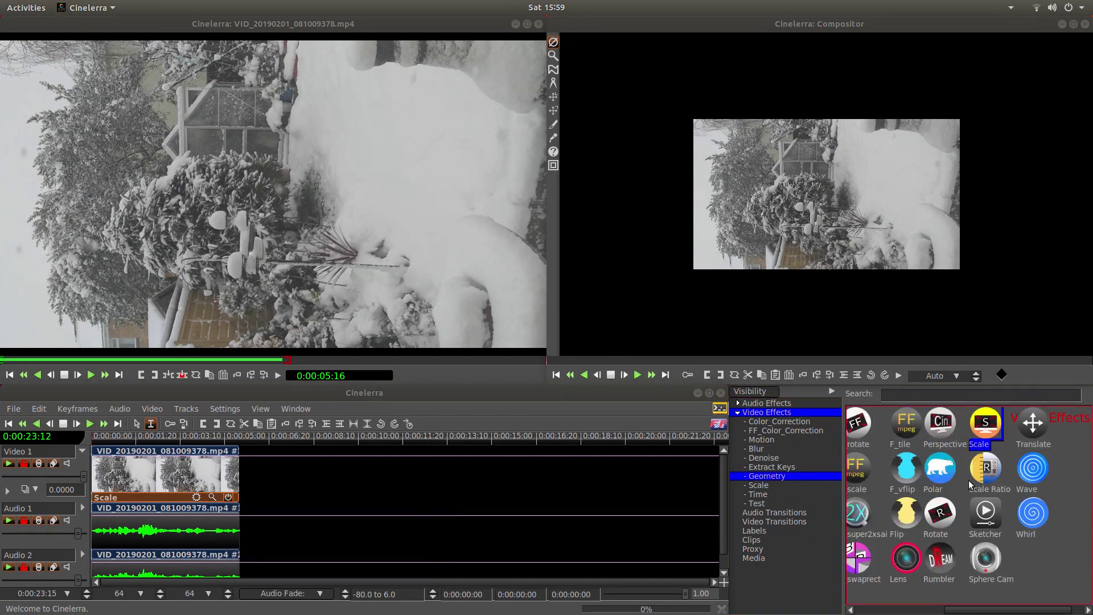
{"action": "left_click_drag", "start_coordinate": [940, 516], "coordinate": [147, 473]}
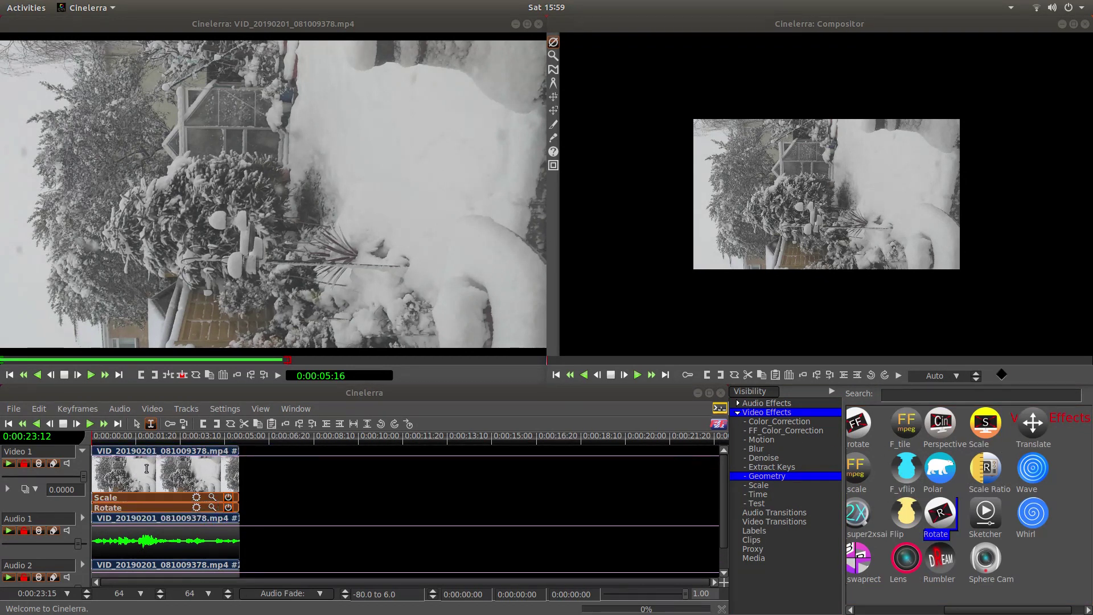
{"action": "left_click", "coordinate": [212, 508]}
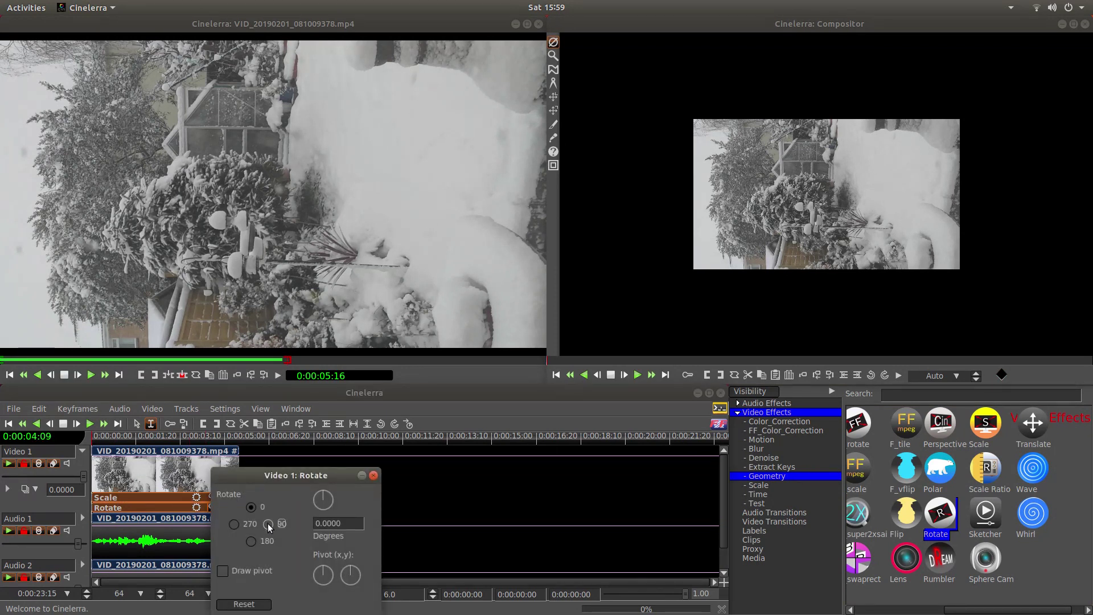
{"action": "left_click", "coordinate": [269, 524]}
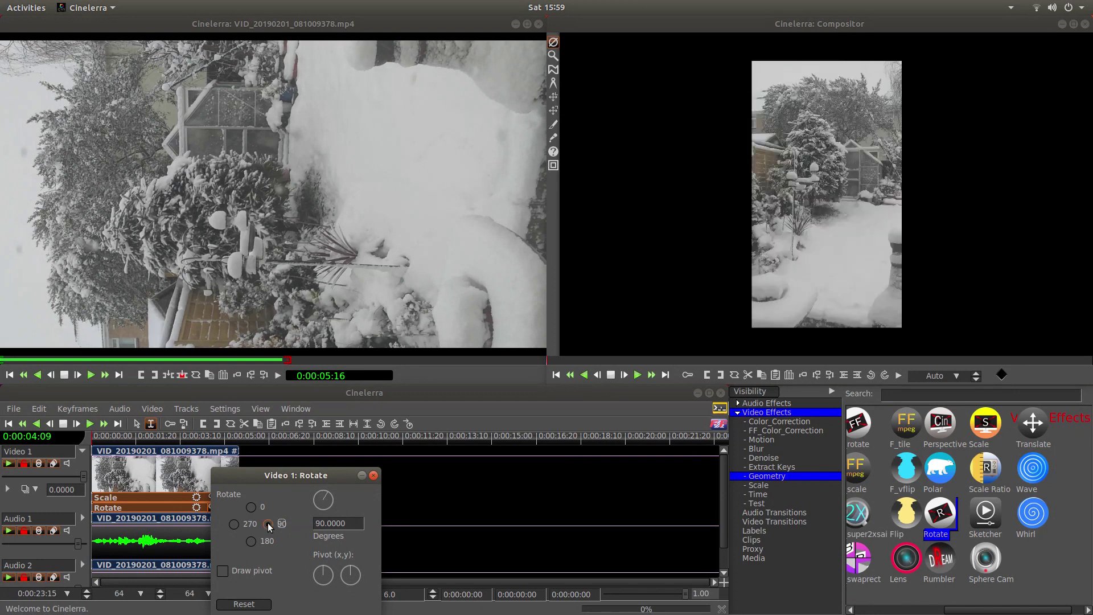
{"action": "left_click", "coordinate": [374, 475]}
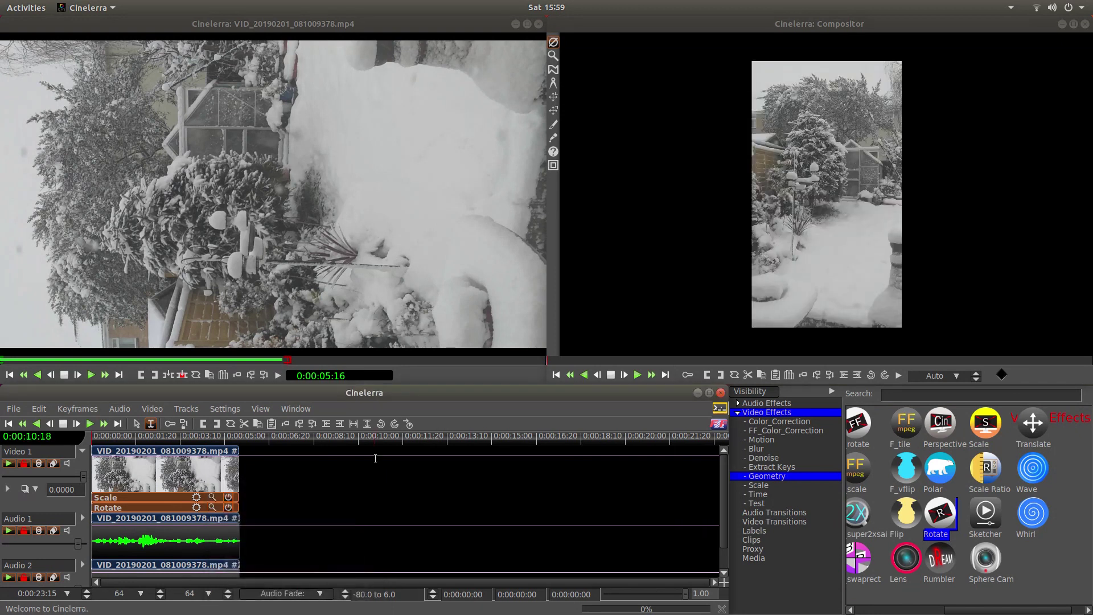
Step: Raise the Video 1 Scale effect from 0.5 to 0.6000
{"action": "left_click", "coordinate": [212, 499]}
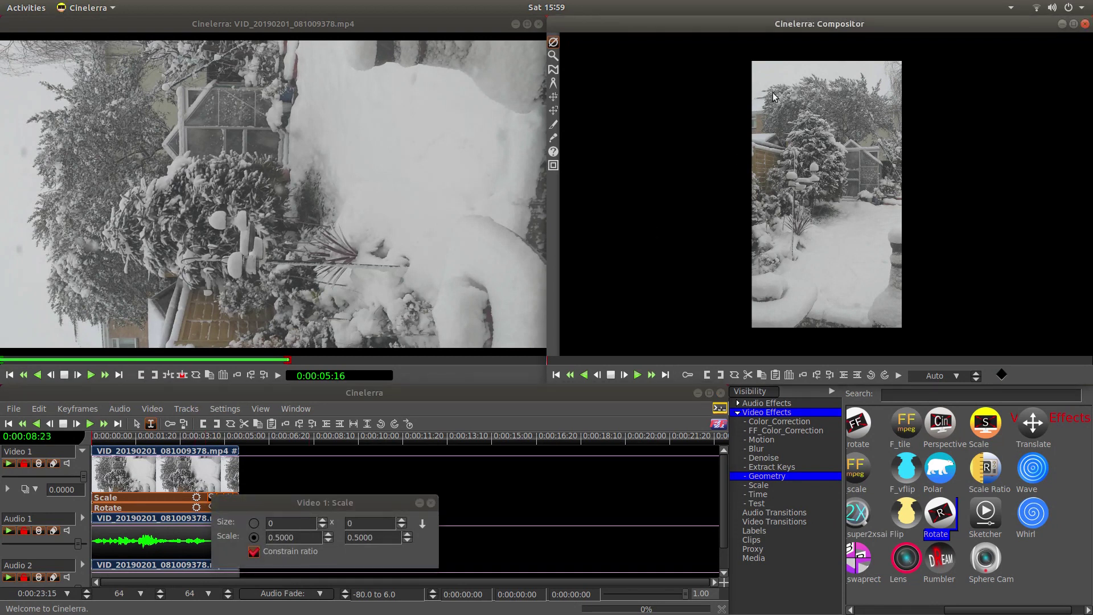
{"action": "left_click", "coordinate": [408, 534]}
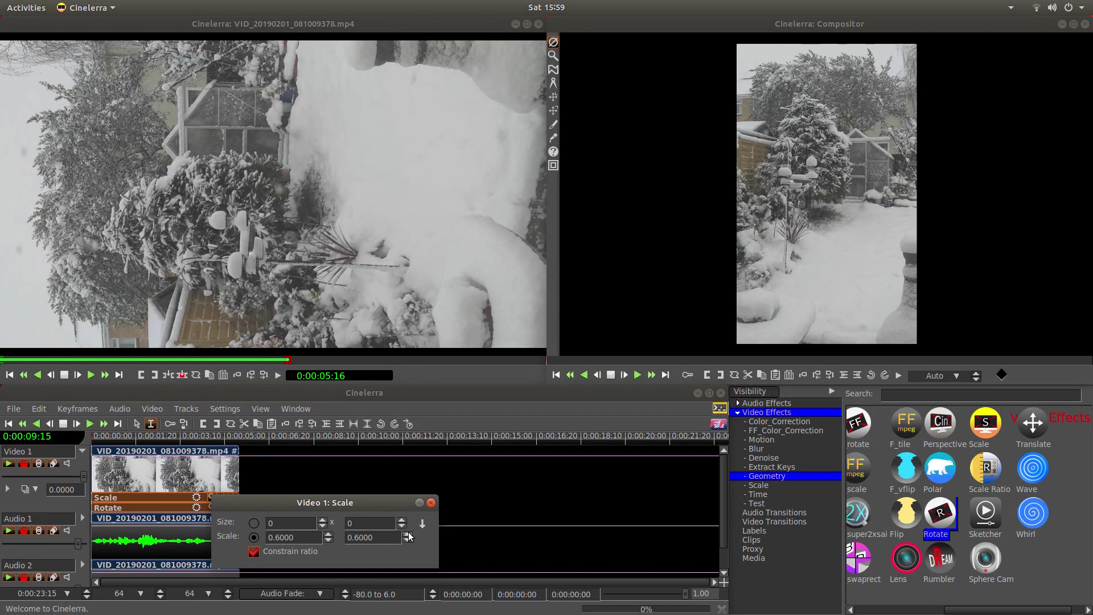
{"action": "left_click", "coordinate": [304, 540]}
{"action": "left_click", "coordinate": [382, 541]}
{"action": "left_click", "coordinate": [431, 502]}
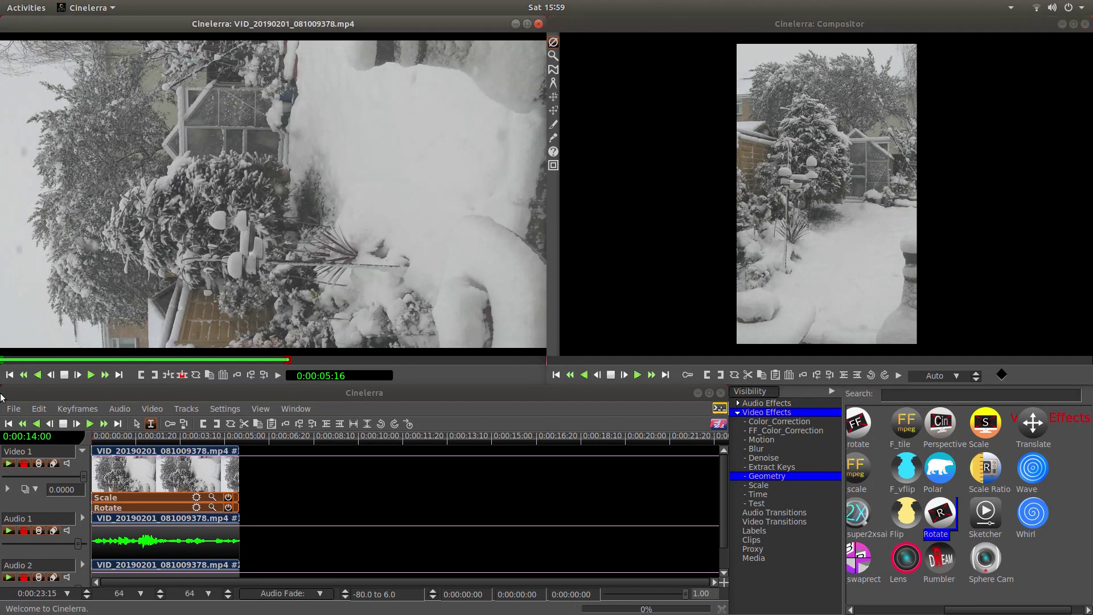
Step: Open File > Render and turn off audio track rendering, leaving video only
{"action": "left_click", "coordinate": [14, 409]}
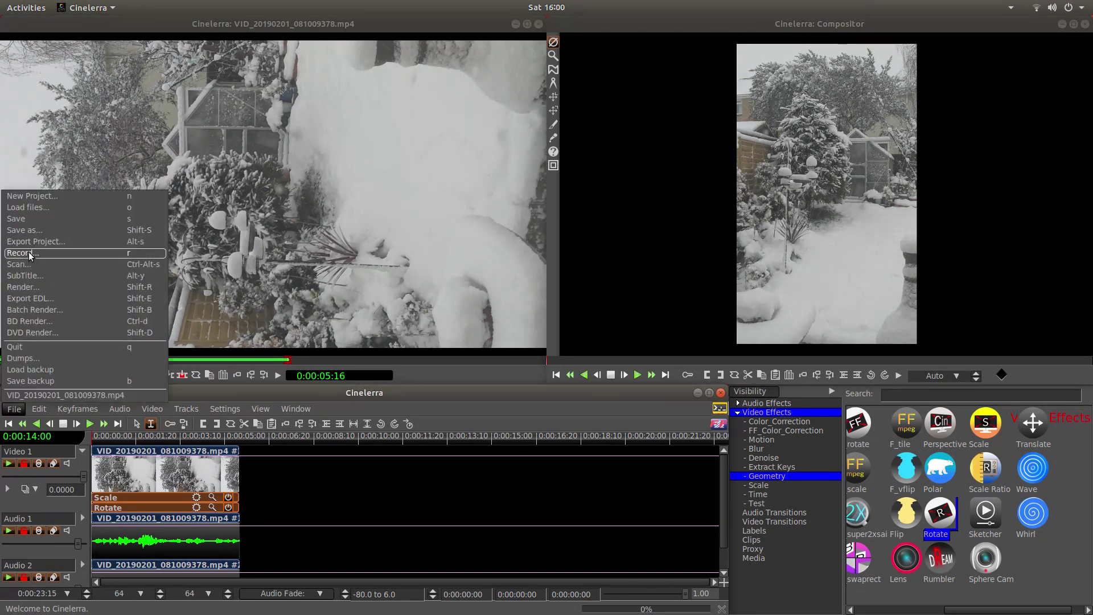
{"action": "left_click", "coordinate": [31, 287]}
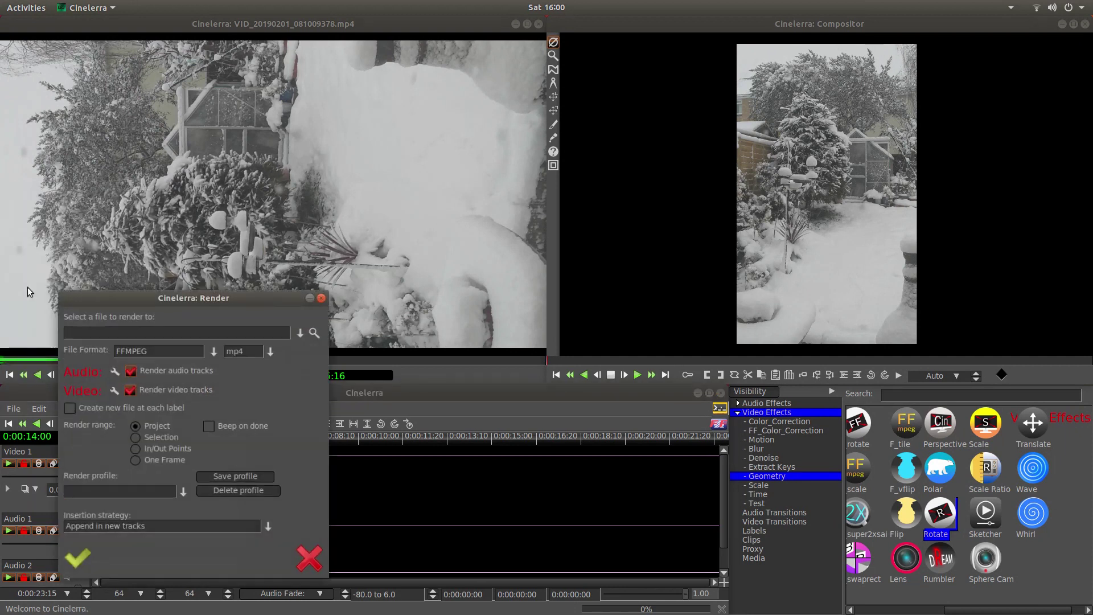
{"action": "left_click", "coordinate": [131, 371]}
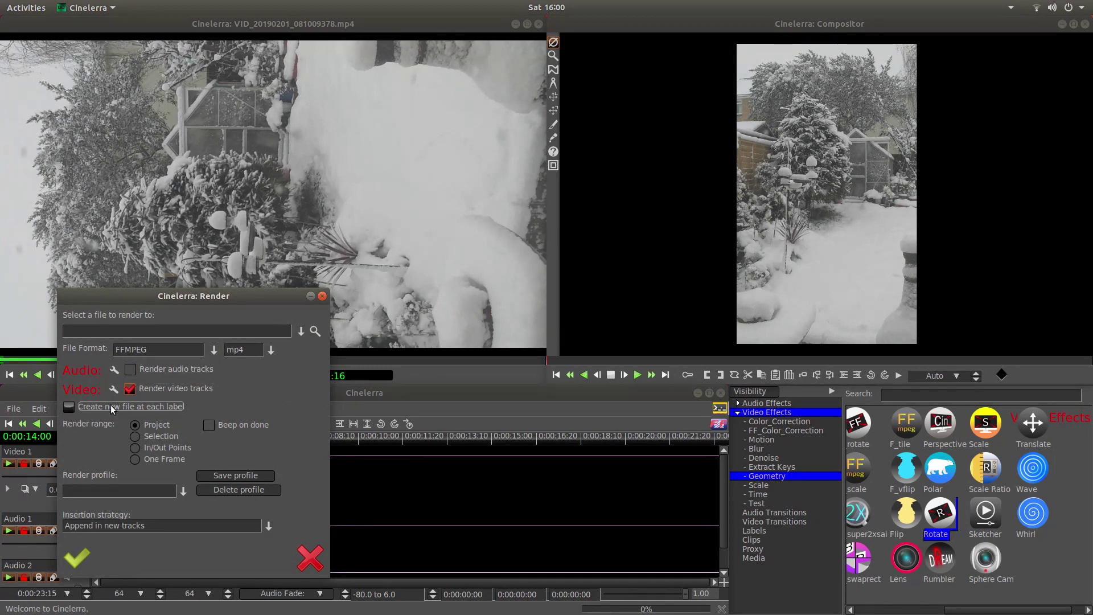
Step: Set the render output file to PORT in the Desktop folder
{"action": "left_click", "coordinate": [314, 331]}
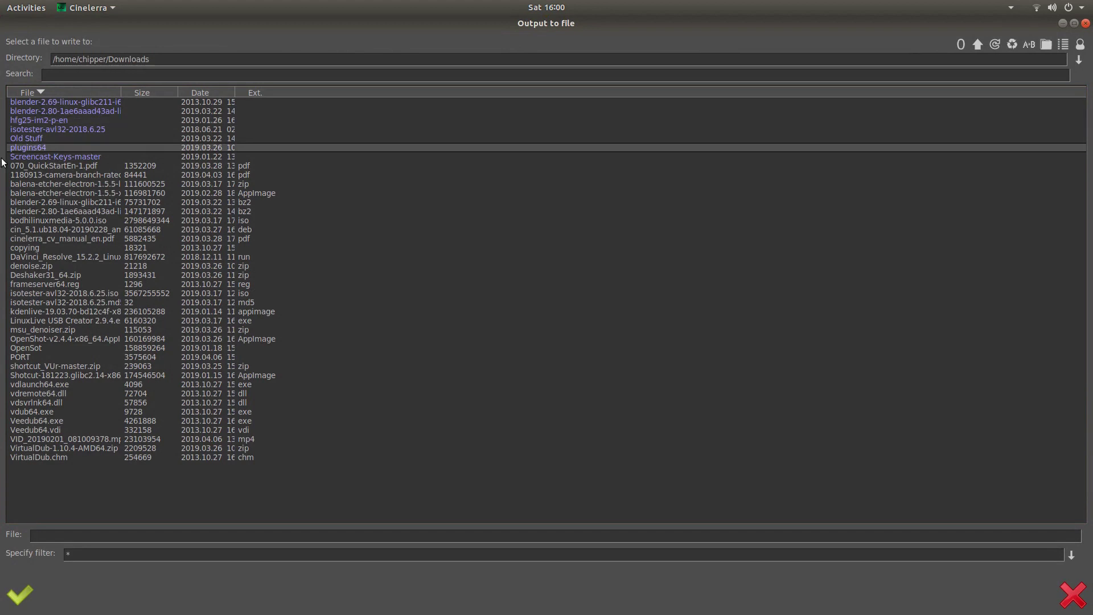
{"action": "left_click", "coordinate": [977, 46]}
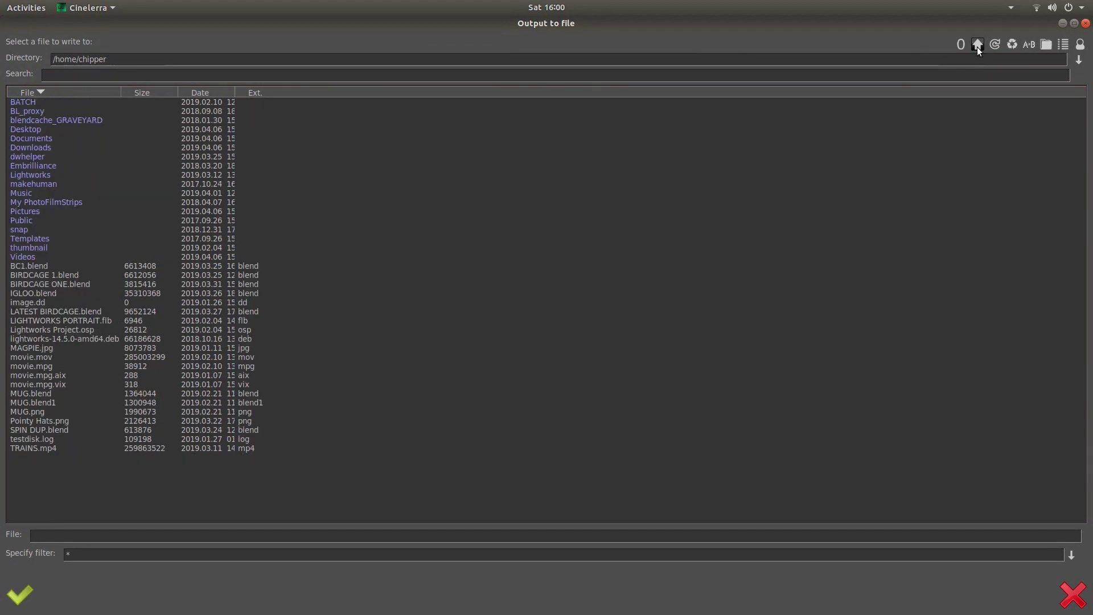
{"action": "left_click", "coordinate": [977, 45]}
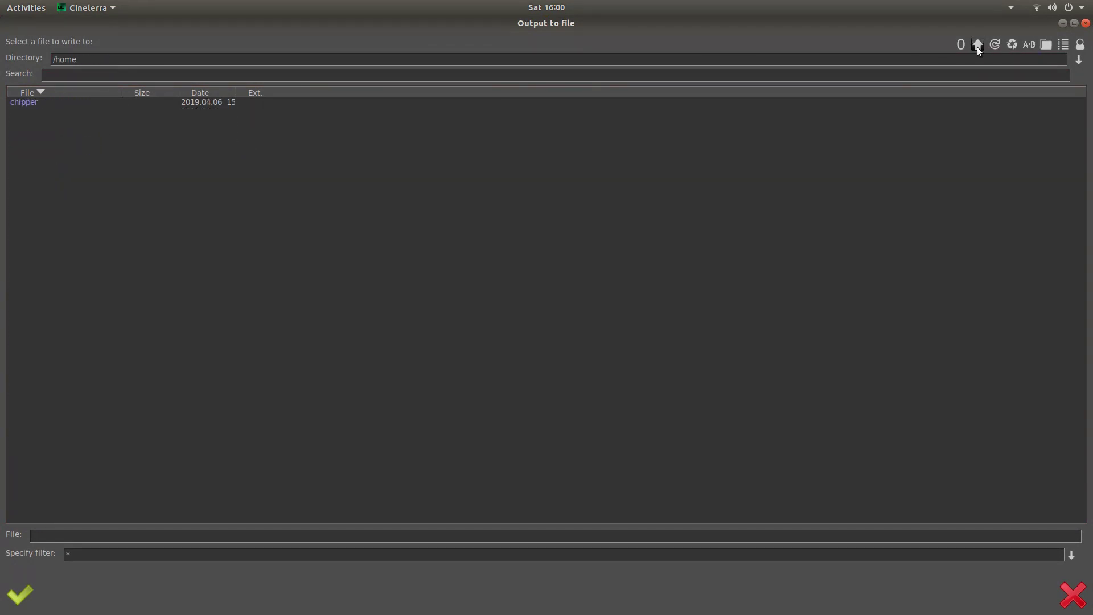
{"action": "double_click", "coordinate": [24, 101]}
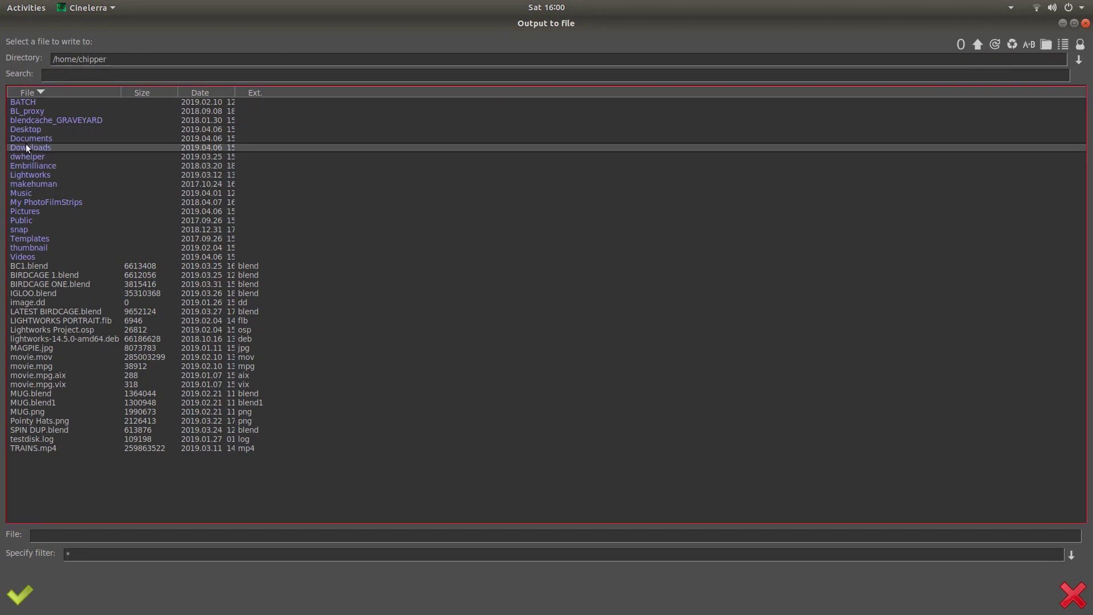
{"action": "double_click", "coordinate": [29, 130]}
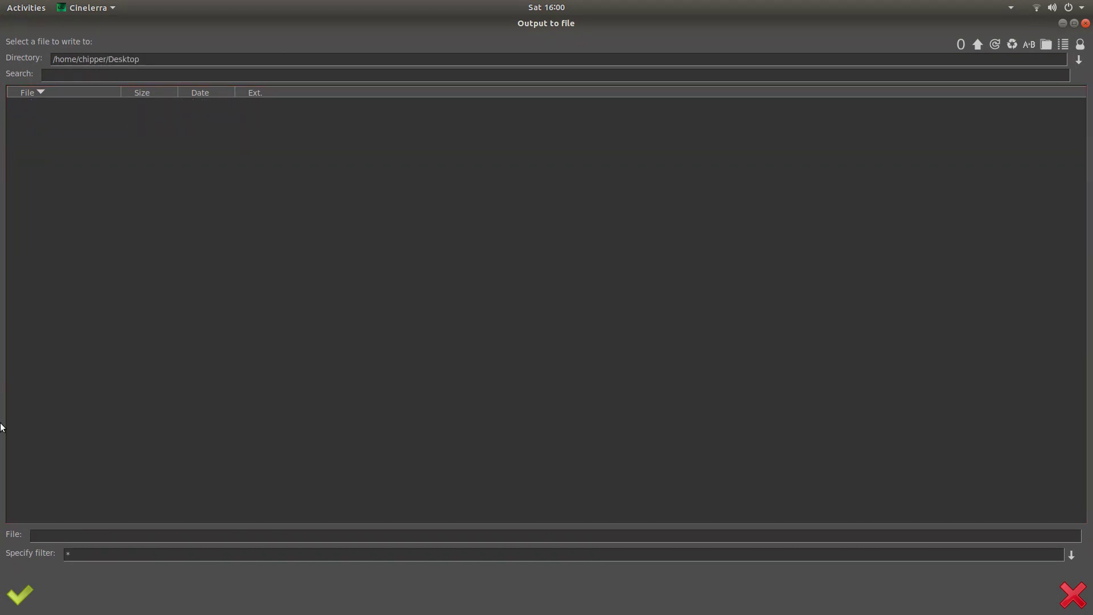
{"action": "left_click", "coordinate": [94, 538]}
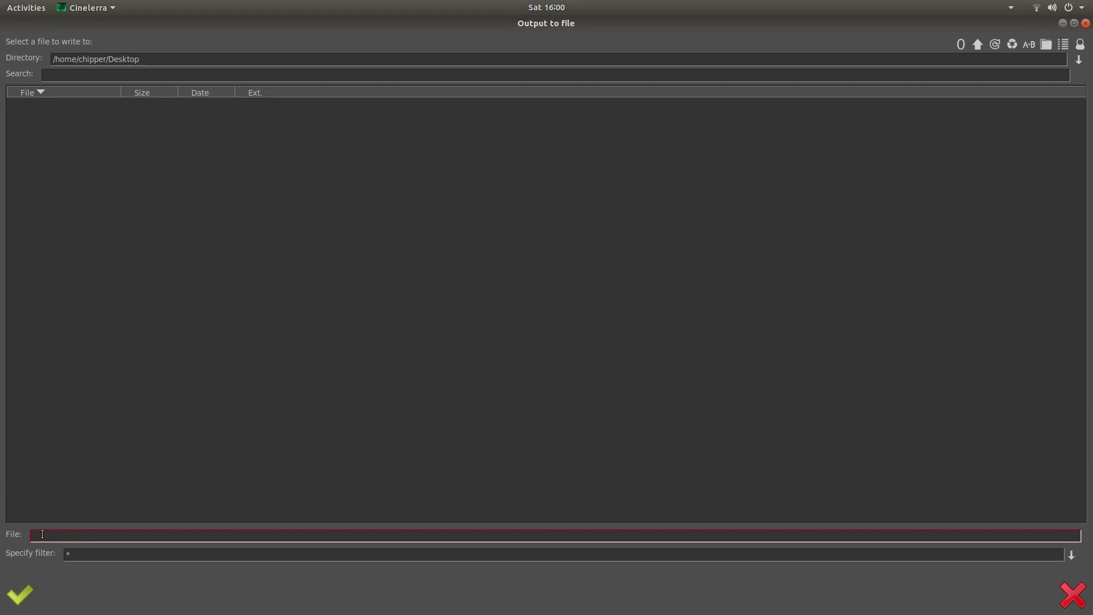
{"action": "type", "text": "PCRT"}
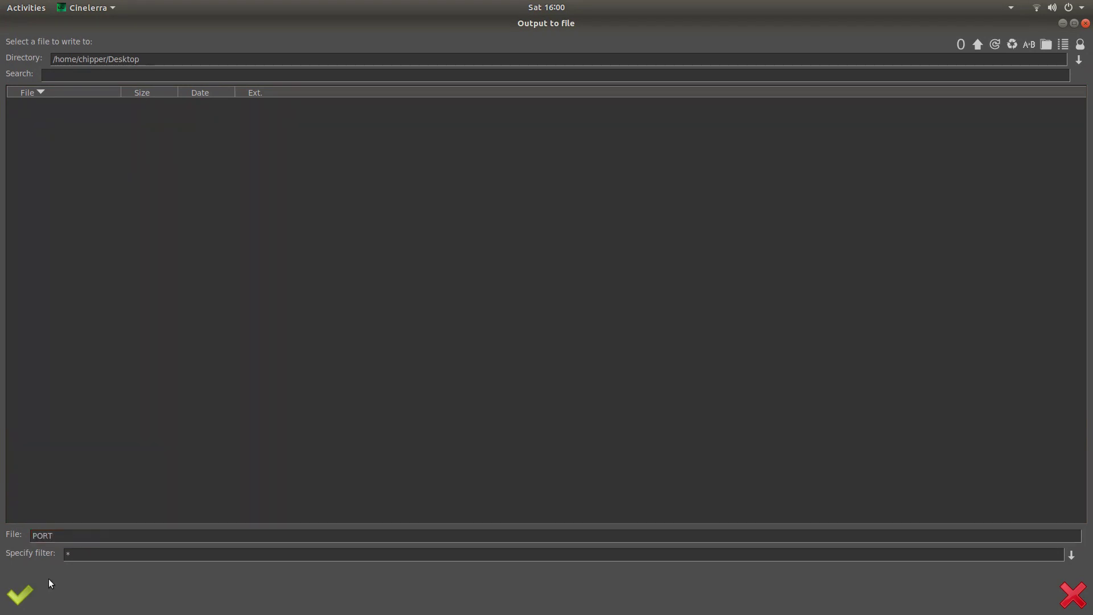
{"action": "left_click", "coordinate": [25, 606]}
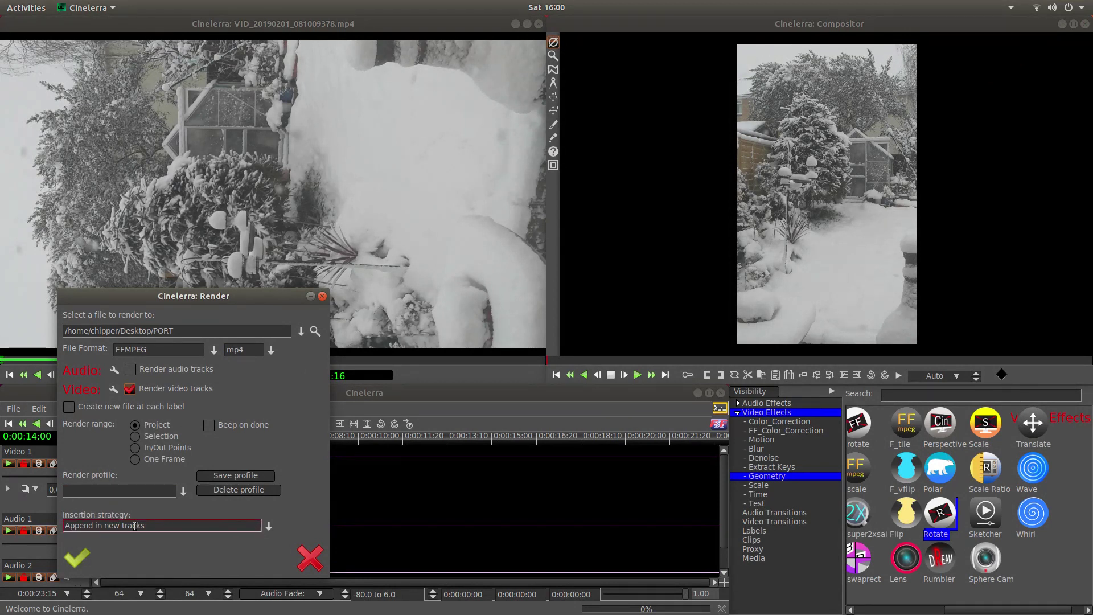
Step: Set the insertion strategy to 'Create new resources only' and render to PORT
{"action": "left_click", "coordinate": [269, 528]}
{"action": "left_click", "coordinate": [269, 528]}
{"action": "left_click", "coordinate": [269, 527]}
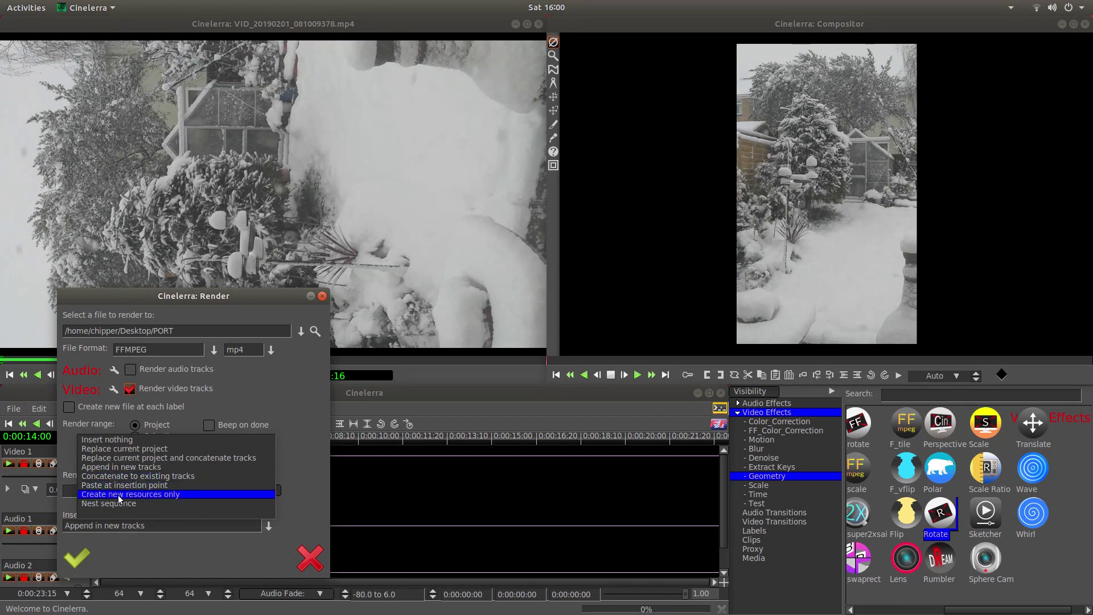
{"action": "left_click", "coordinate": [167, 495]}
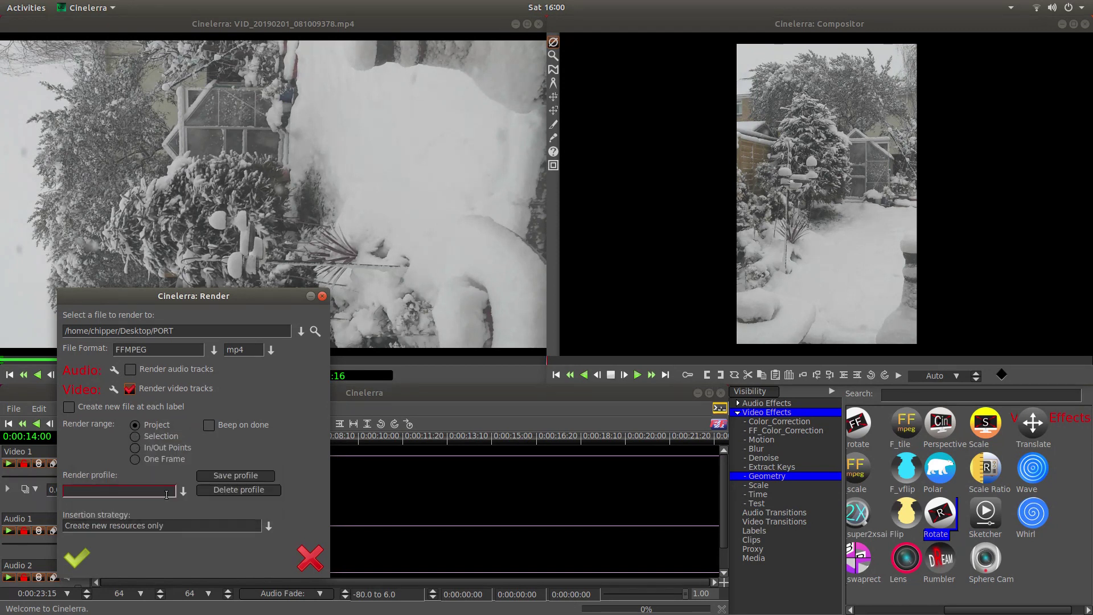
{"action": "left_click", "coordinate": [78, 559]}
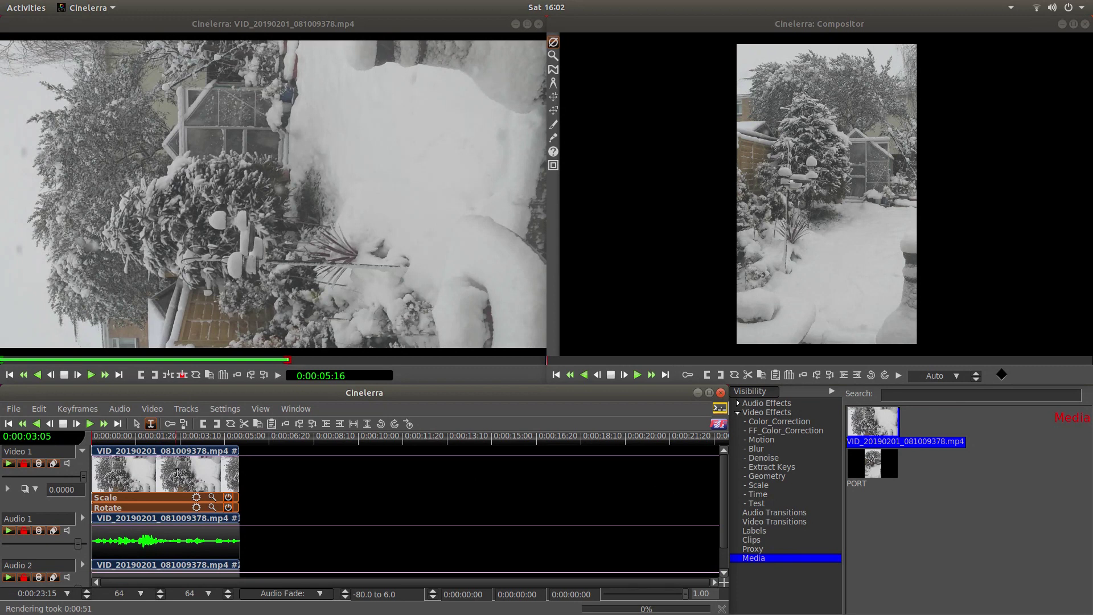
Step: Add a new empty video track, then delete the original Video 1 track
{"action": "right_click", "coordinate": [177, 472]}
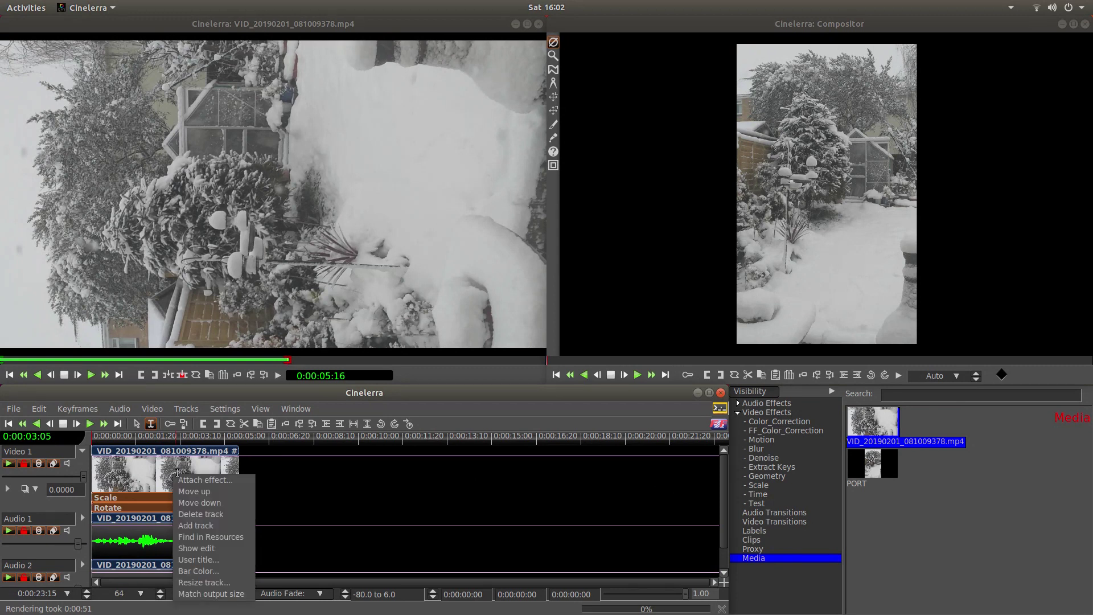
{"action": "left_click", "coordinate": [193, 525]}
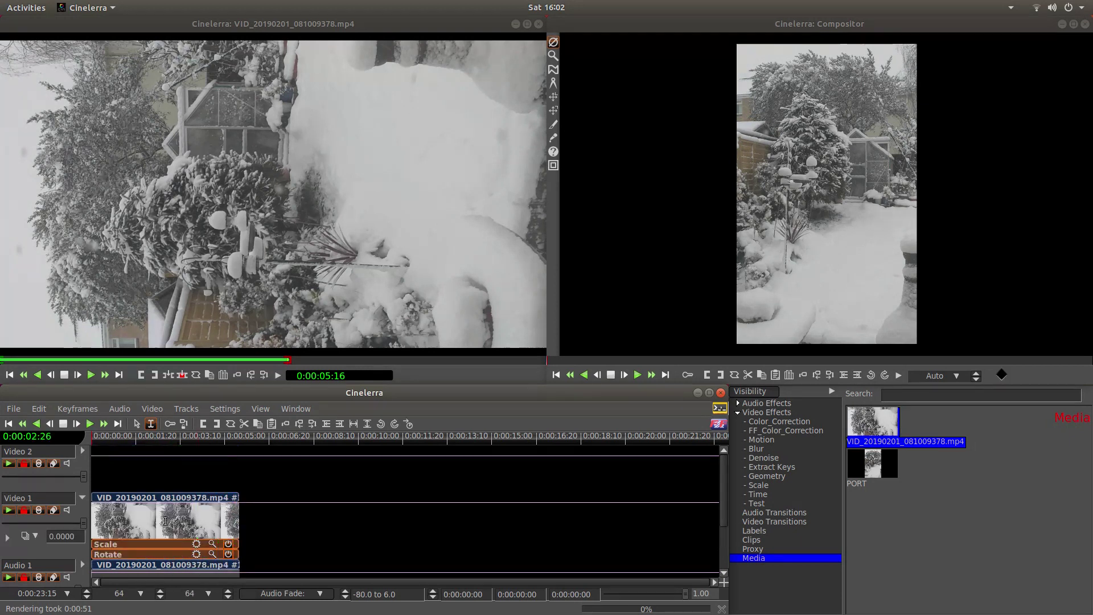
{"action": "right_click", "coordinate": [162, 519]}
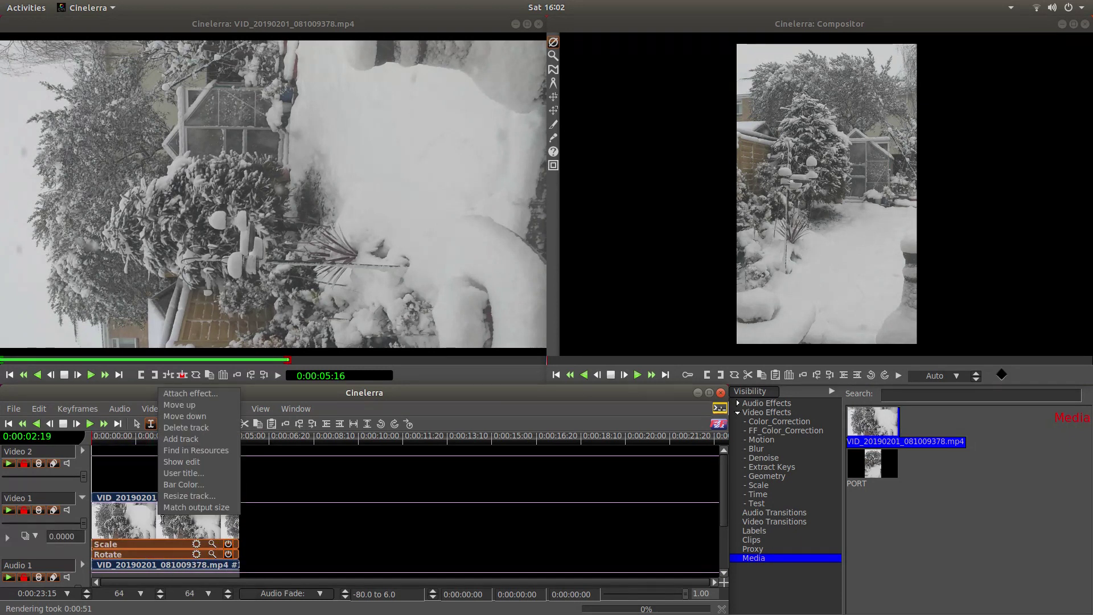
{"action": "left_click", "coordinate": [198, 427]}
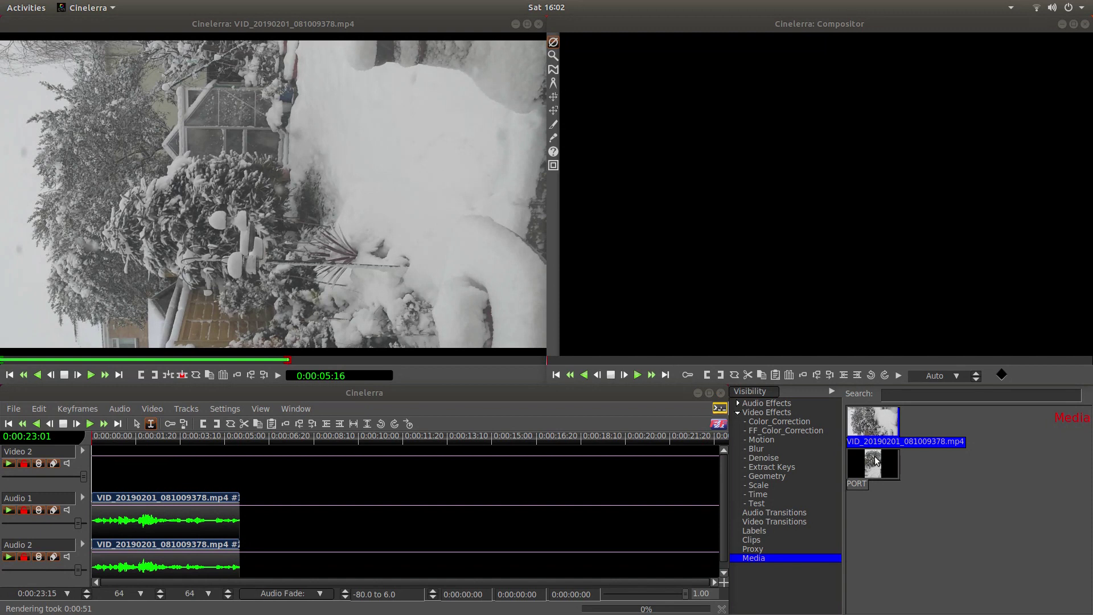
Step: Drop the PORT media onto Video 2 and move the clip to 0:00
{"action": "left_click_drag", "start_coordinate": [878, 465], "coordinate": [145, 455]}
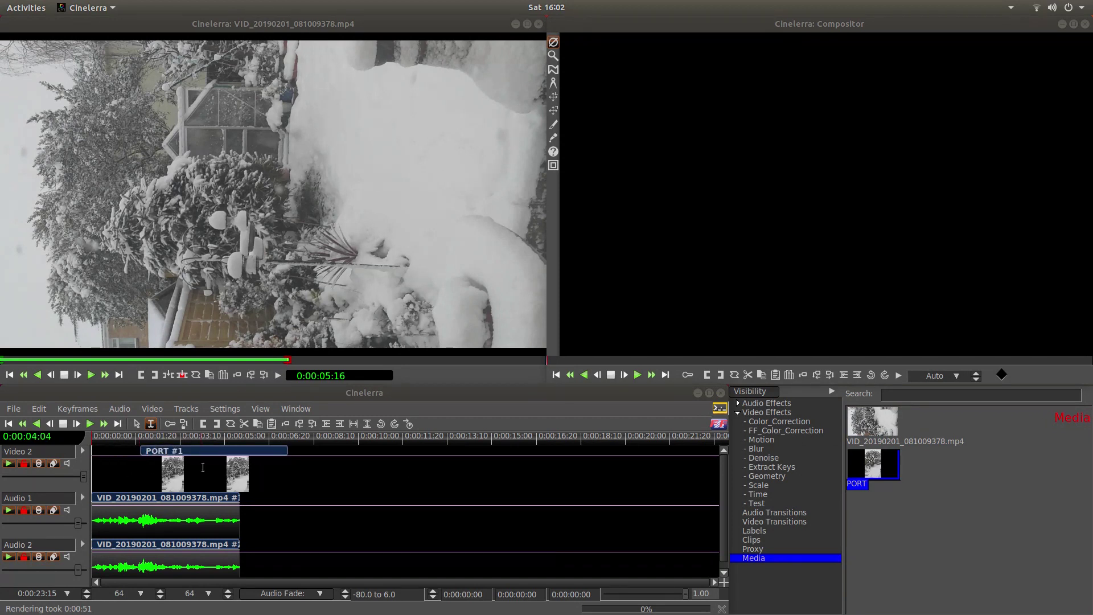
{"action": "left_click", "coordinate": [137, 423]}
{"action": "left_click_drag", "start_coordinate": [206, 483], "coordinate": [98, 472]}
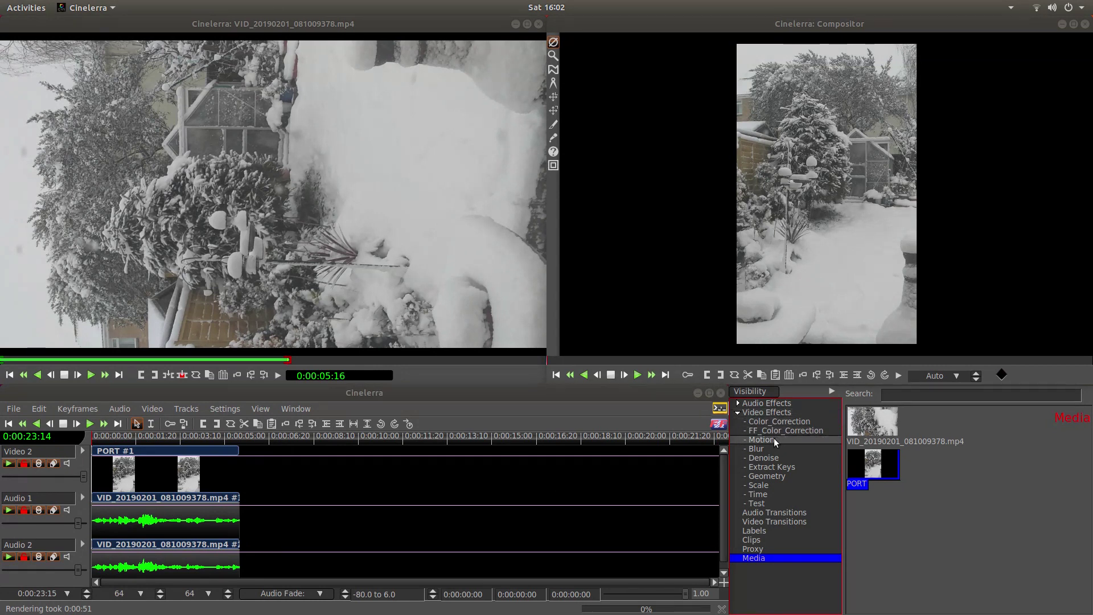
Step: Apply a Scale effect to the PORT clip on Video 2 and raise its scale to 1.0
{"action": "left_click", "coordinate": [758, 486]}
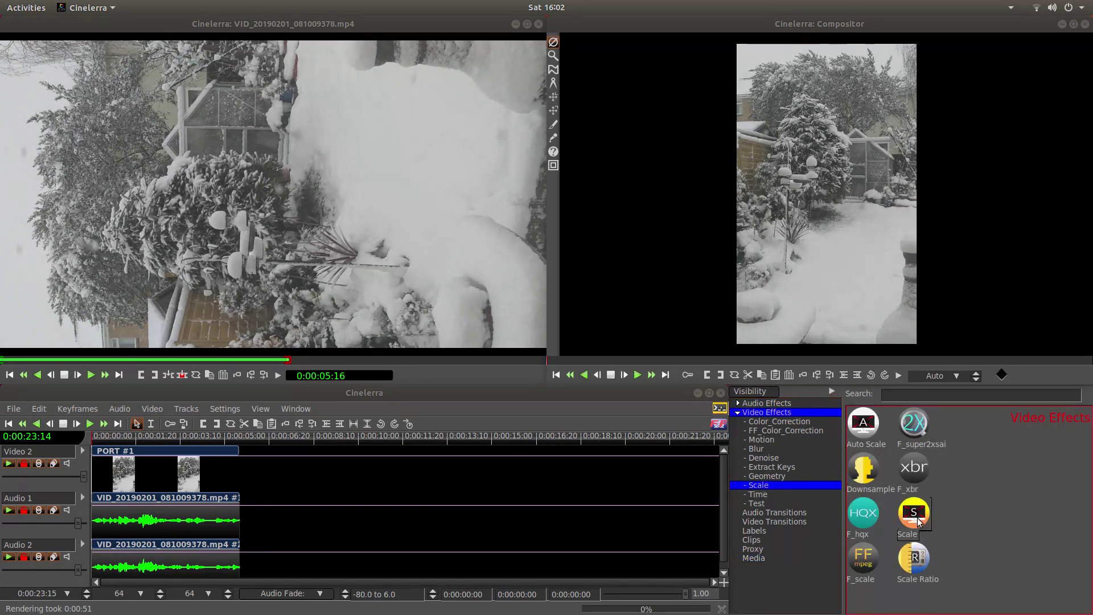
{"action": "left_click_drag", "start_coordinate": [914, 512], "coordinate": [137, 471]}
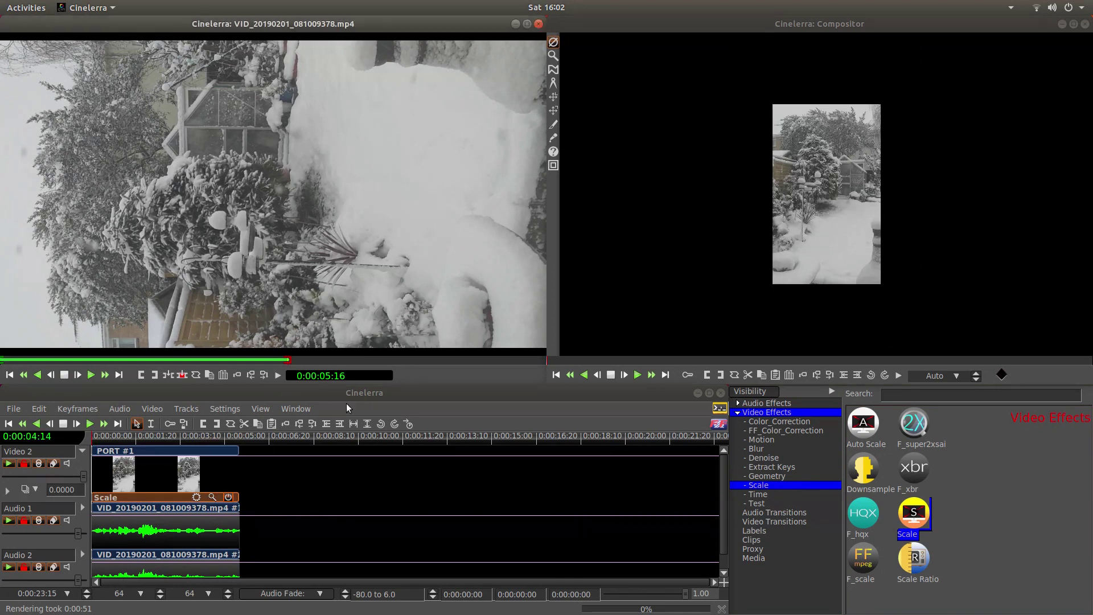
{"action": "left_click", "coordinate": [214, 497]}
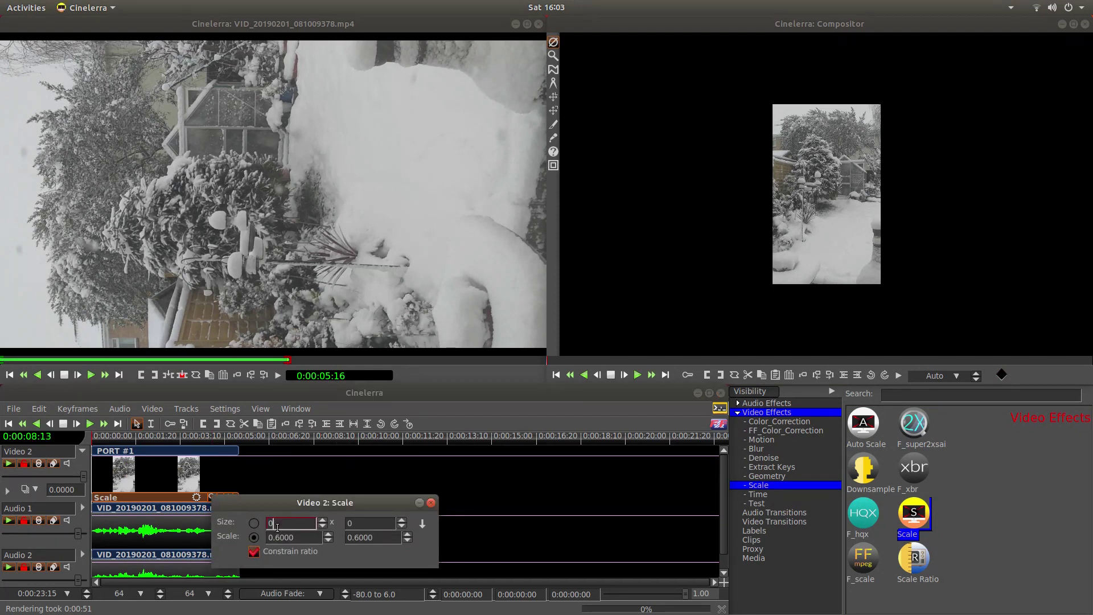
{"action": "left_click", "coordinate": [296, 537]}
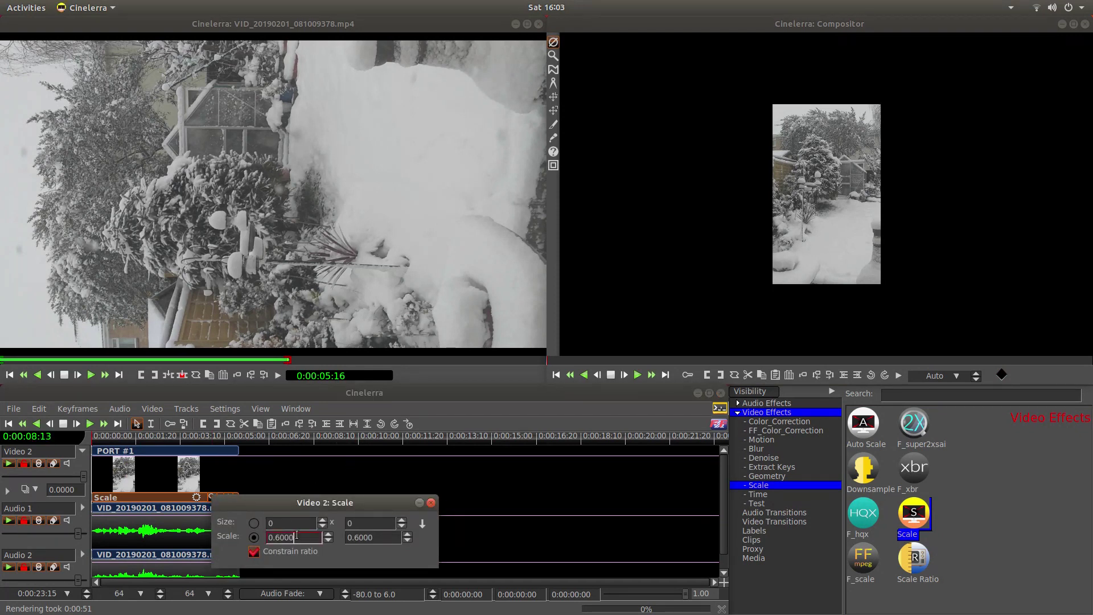
{"action": "left_click", "coordinate": [328, 536]}
{"action": "left_click", "coordinate": [328, 536]}
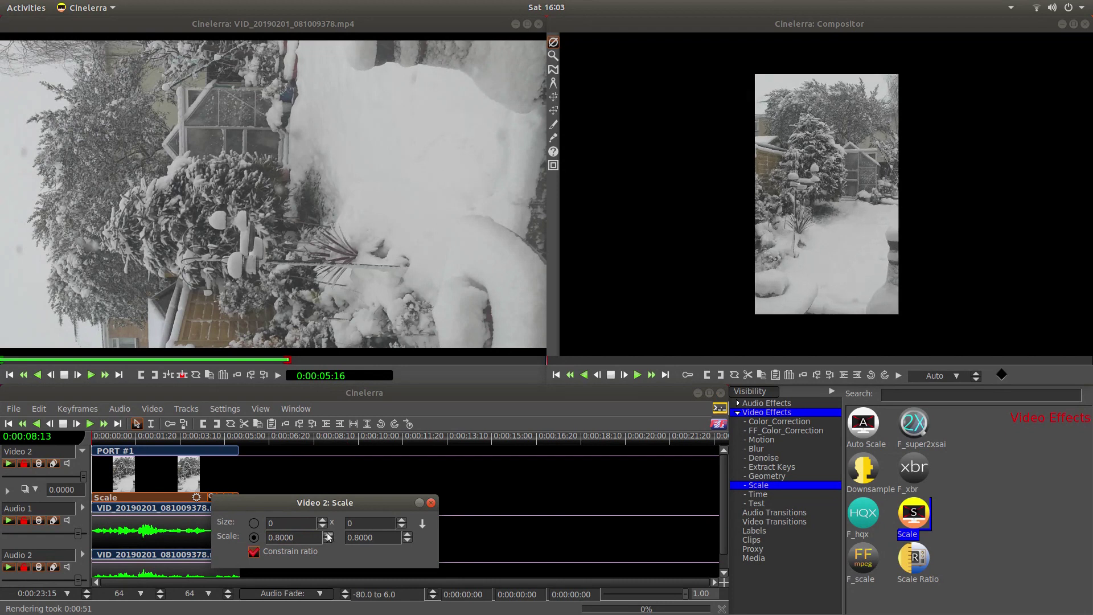
{"action": "left_click", "coordinate": [328, 535]}
{"action": "left_click", "coordinate": [328, 535]}
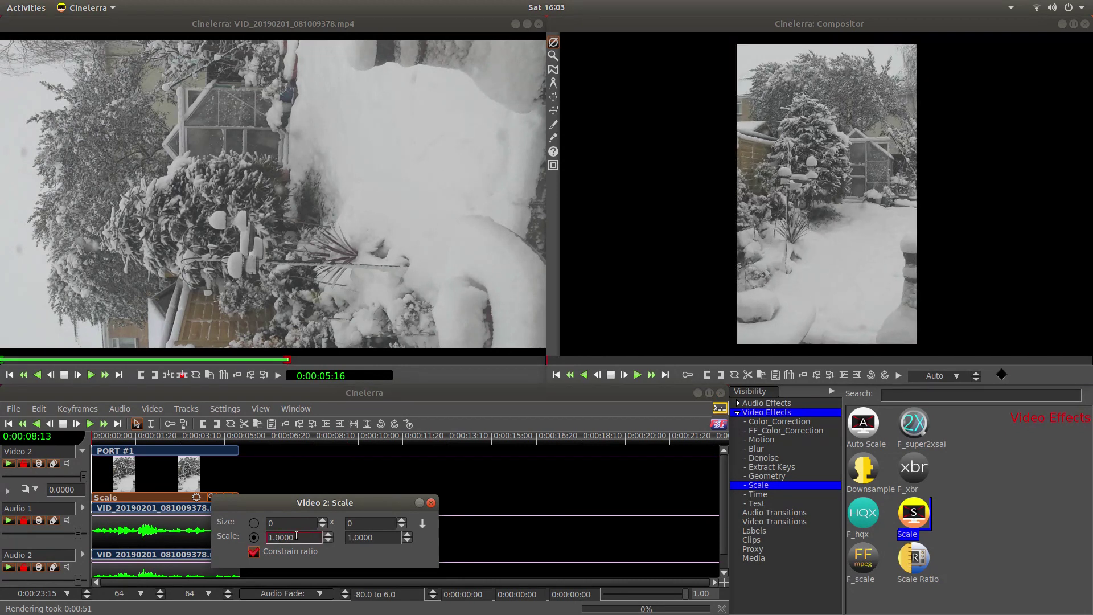
Step: Untick Constrain ratio and stretch the X scale to 3.0, keeping height at 1.0
{"action": "left_click", "coordinate": [255, 552]}
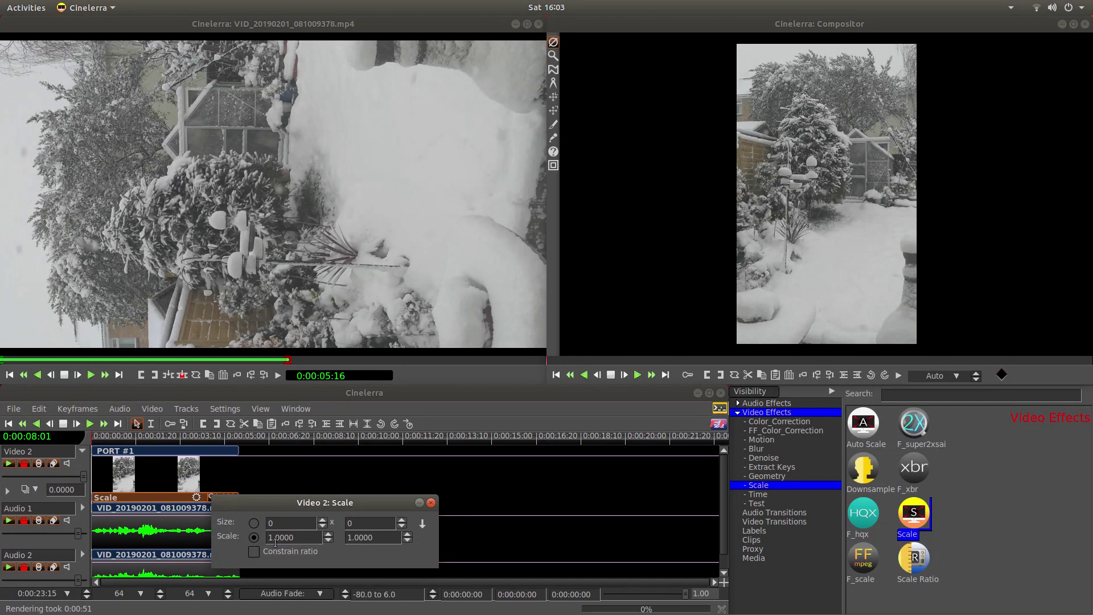
{"action": "left_click", "coordinate": [329, 535]}
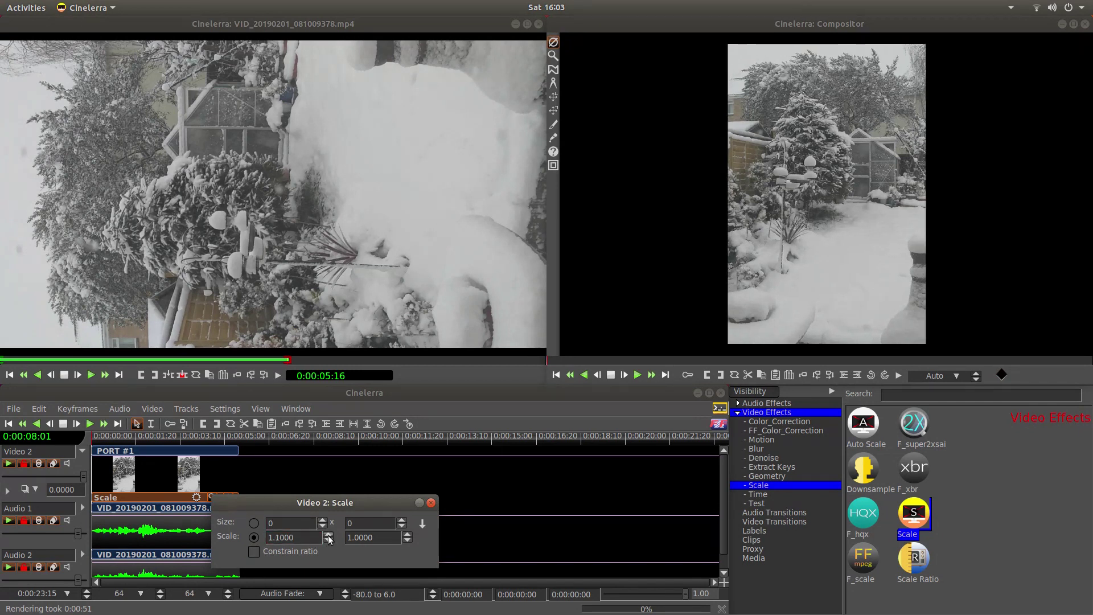
{"action": "left_click", "coordinate": [329, 535]}
{"action": "left_click", "coordinate": [329, 535]}
{"action": "left_click", "coordinate": [328, 535]}
{"action": "left_click", "coordinate": [329, 536]}
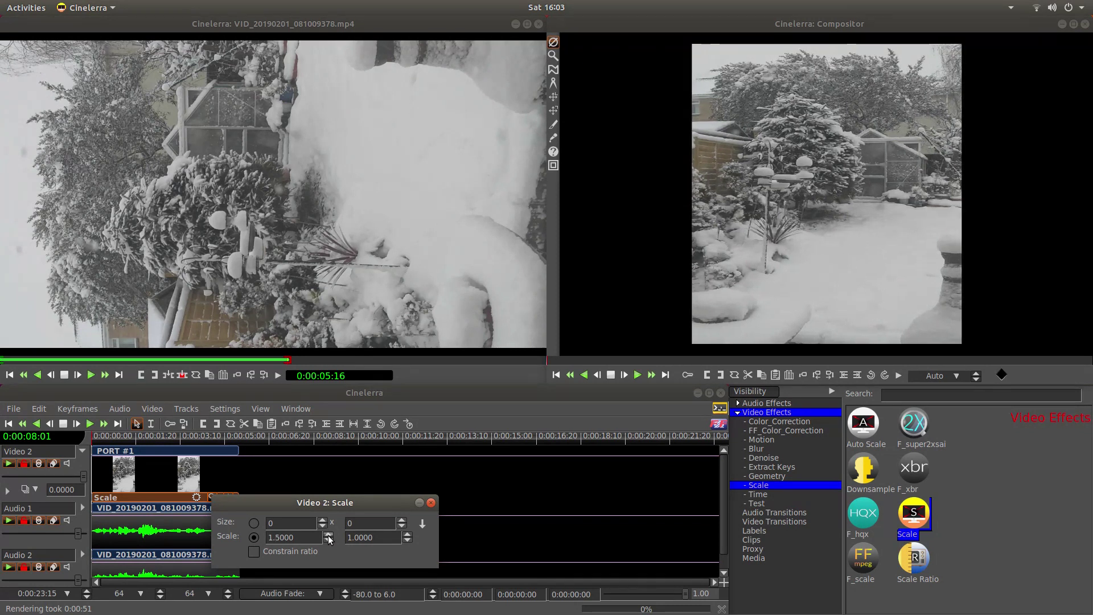
{"action": "left_click", "coordinate": [328, 536]}
{"action": "left_click", "coordinate": [328, 535]}
{"action": "left_click", "coordinate": [329, 536]}
{"action": "left_click", "coordinate": [328, 535]}
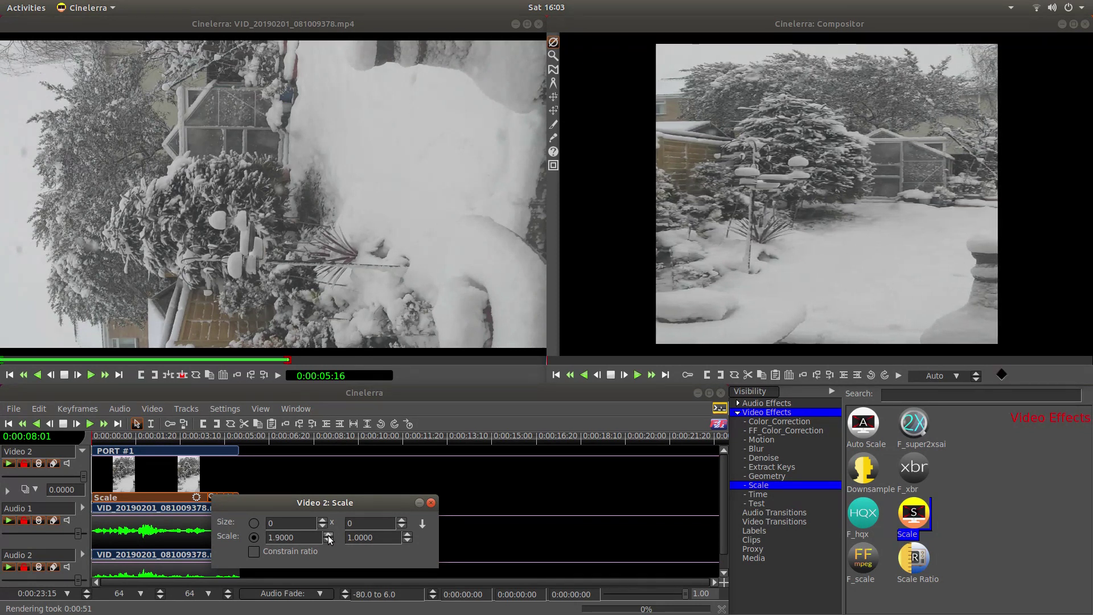
{"action": "left_click", "coordinate": [329, 535]}
{"action": "left_click", "coordinate": [329, 535]}
{"action": "left_click", "coordinate": [328, 536]}
{"action": "left_click", "coordinate": [328, 536]}
{"action": "left_click", "coordinate": [328, 535]}
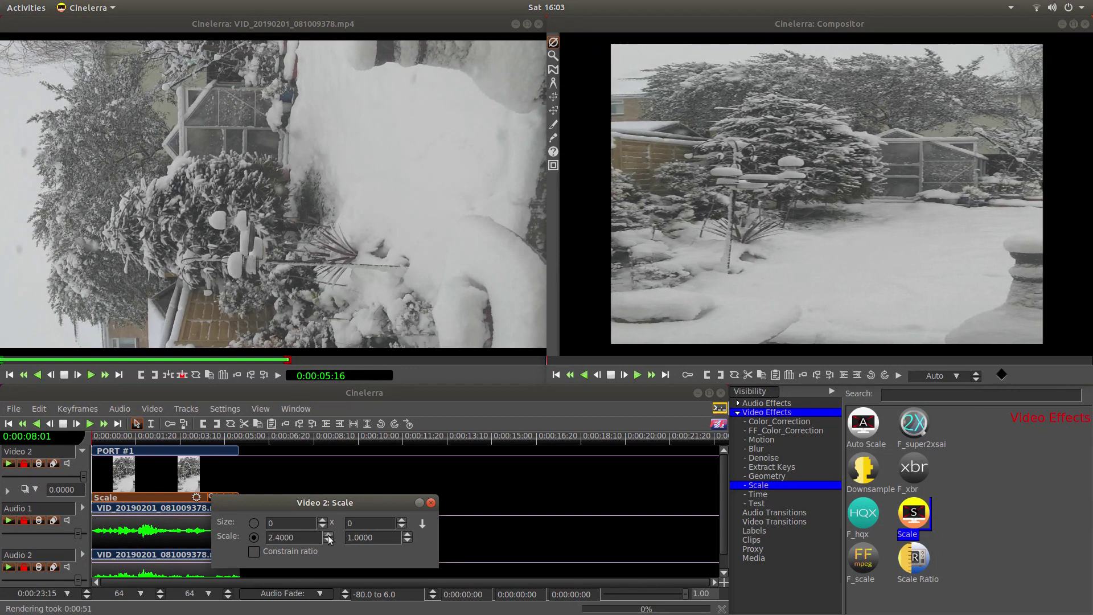
{"action": "left_click", "coordinate": [329, 535]}
{"action": "left_click", "coordinate": [329, 536]}
{"action": "left_click", "coordinate": [329, 535]}
{"action": "left_click", "coordinate": [329, 535]}
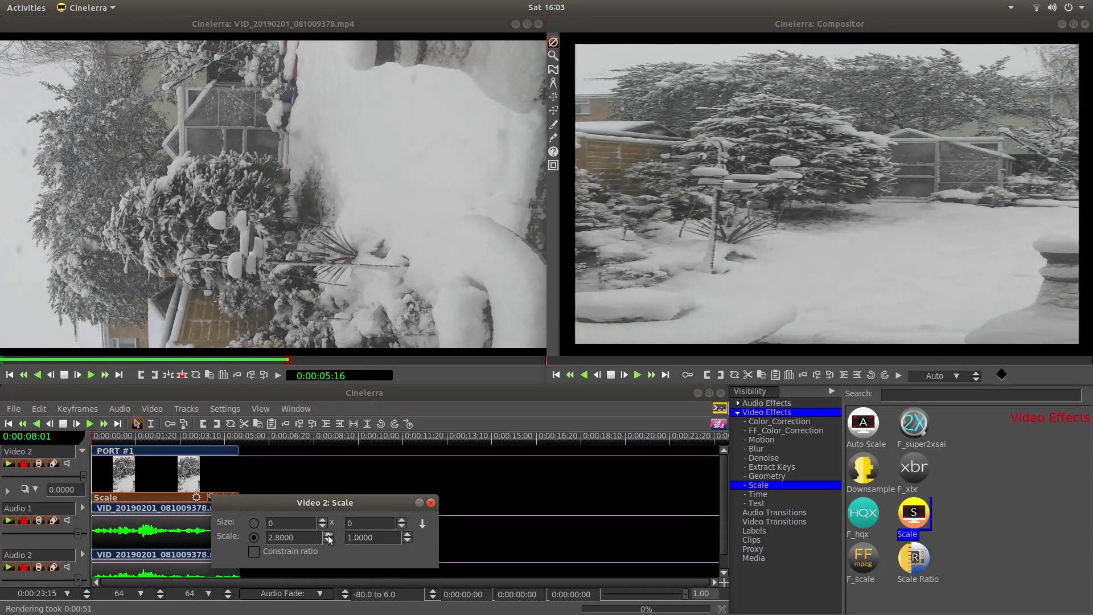
{"action": "left_click", "coordinate": [329, 535]}
{"action": "left_click", "coordinate": [329, 535]}
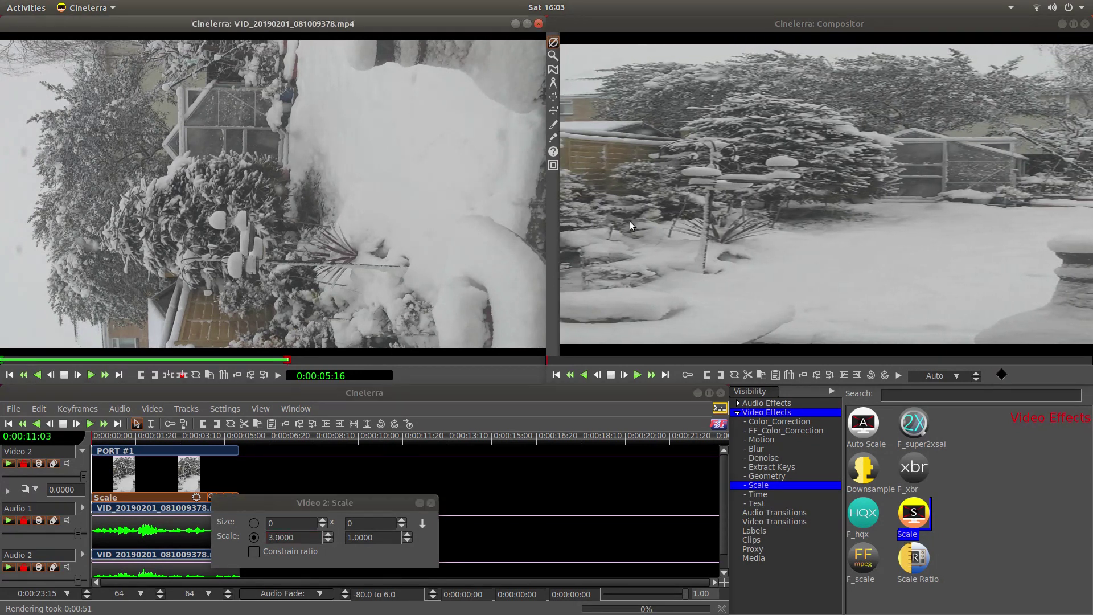
{"action": "left_click", "coordinate": [433, 503]}
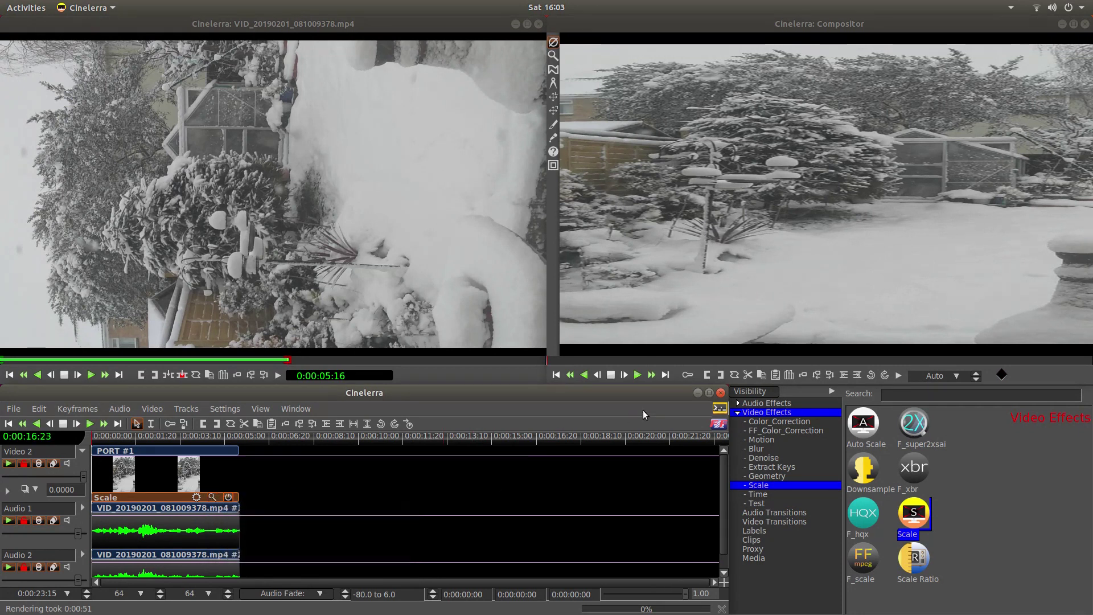
Step: Add the Blur effect to the PORT clip on Video 2
{"action": "left_click", "coordinate": [763, 449]}
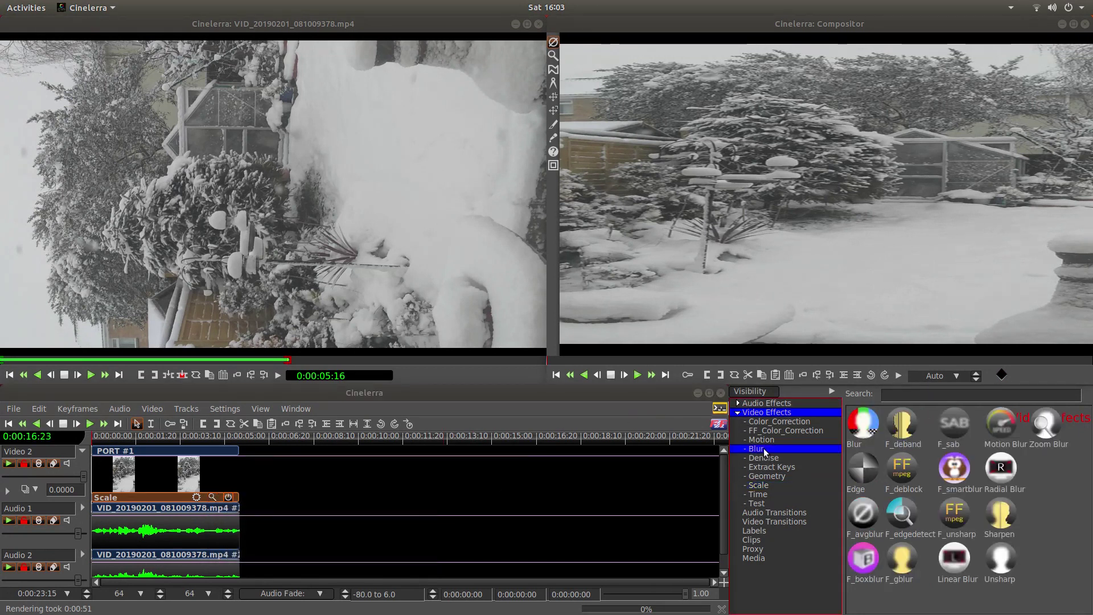
{"action": "left_click", "coordinate": [868, 429]}
{"action": "left_click_drag", "start_coordinate": [867, 428], "coordinate": [153, 478]}
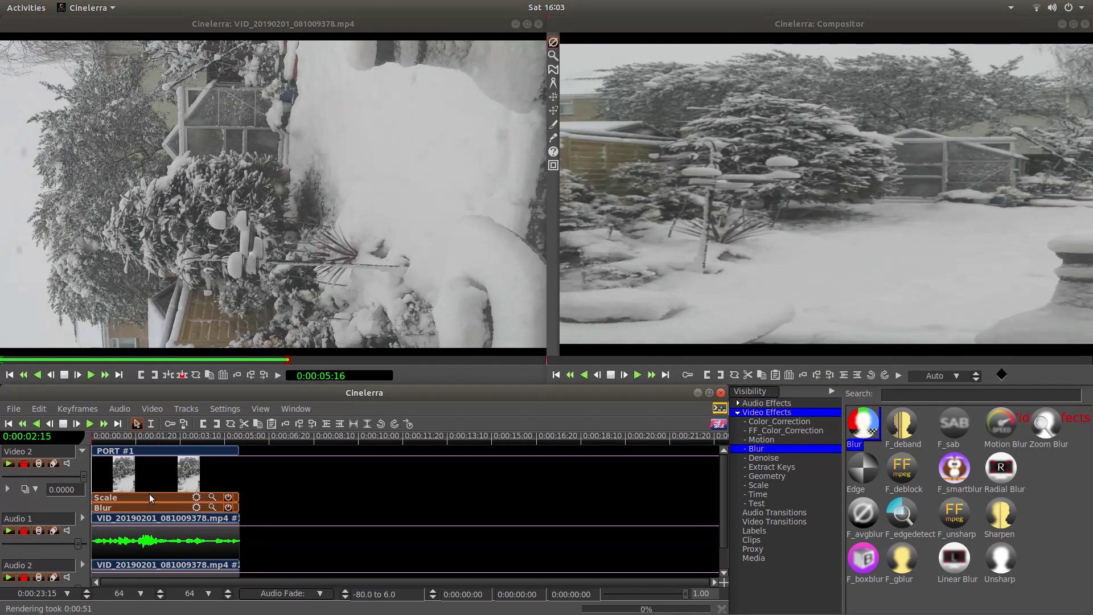
Step: Raise the Blur radius from 5 to 51
{"action": "left_click", "coordinate": [213, 508]}
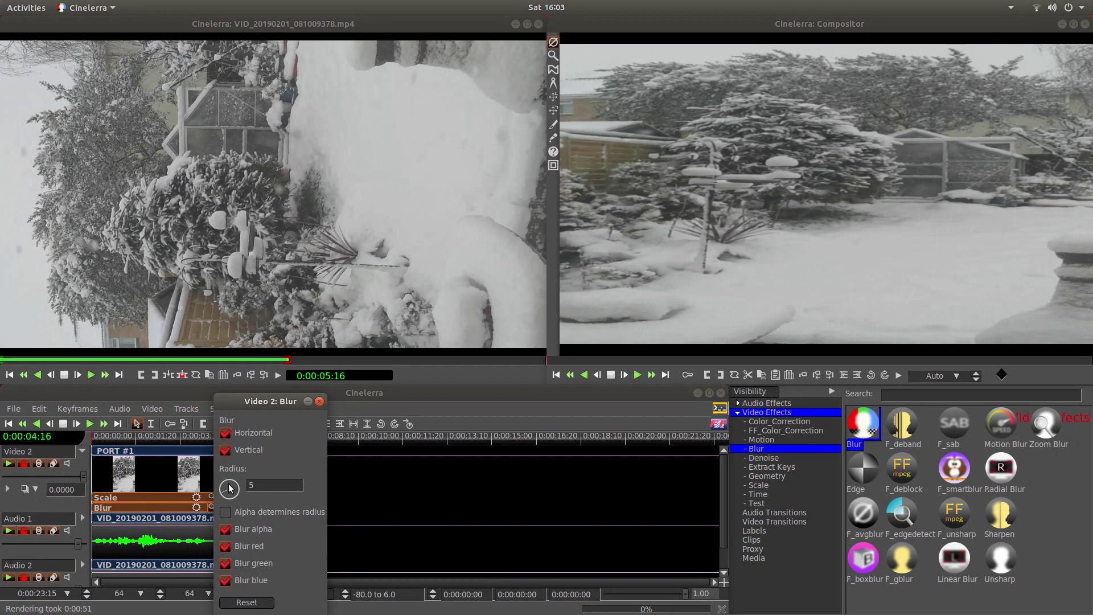
{"action": "scroll", "coordinate": [230, 488], "scroll_direction": "up", "scroll_amount": 5}
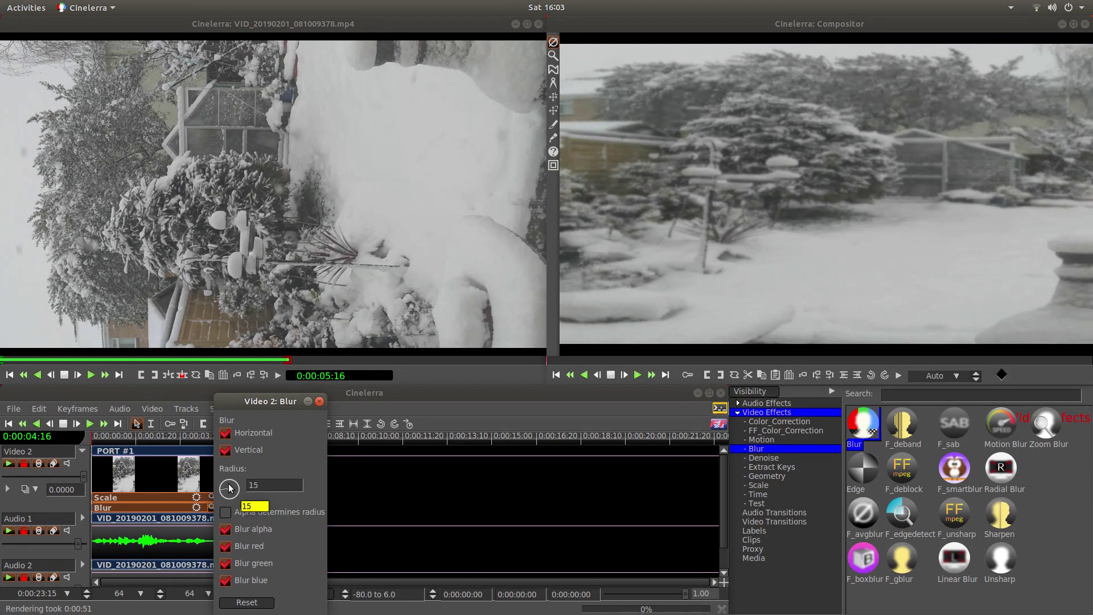
{"action": "scroll", "coordinate": [231, 488], "scroll_direction": "up", "scroll_amount": 2}
{"action": "scroll", "coordinate": [231, 488], "scroll_direction": "up", "scroll_amount": 2}
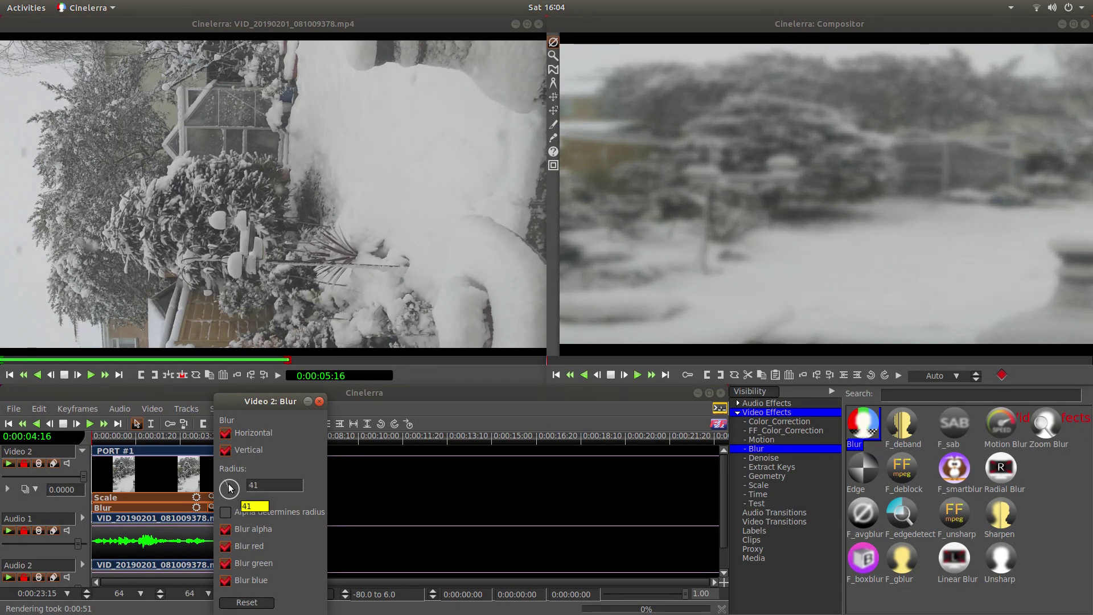
{"action": "scroll", "coordinate": [231, 488], "scroll_direction": "up", "scroll_amount": 1}
{"action": "scroll", "coordinate": [230, 488], "scroll_direction": "up", "scroll_amount": 3}
{"action": "left_click", "coordinate": [849, 158]}
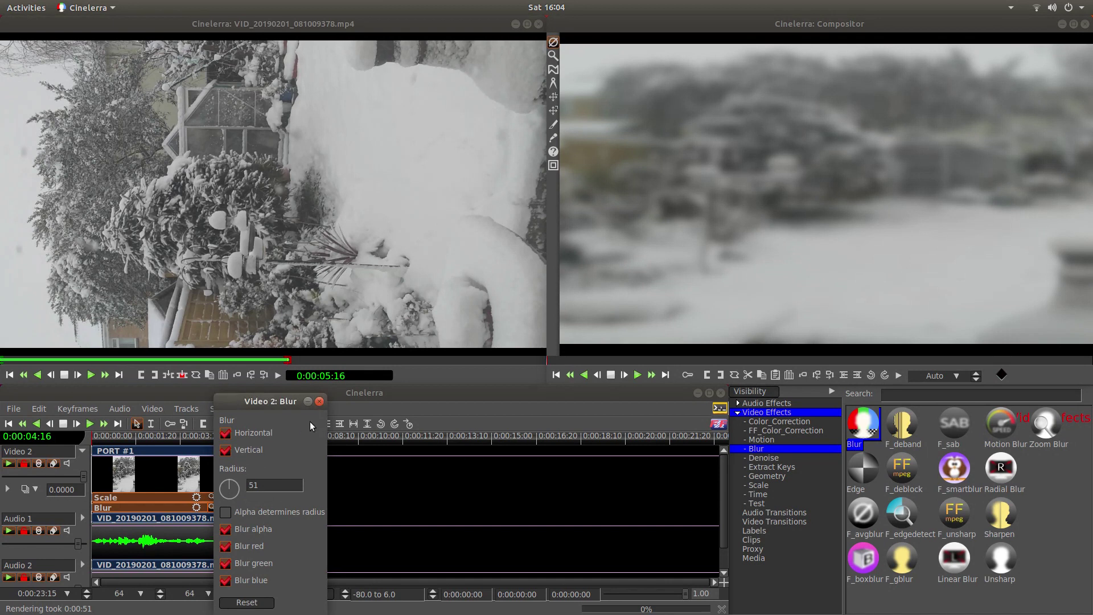
{"action": "left_click", "coordinate": [320, 401]}
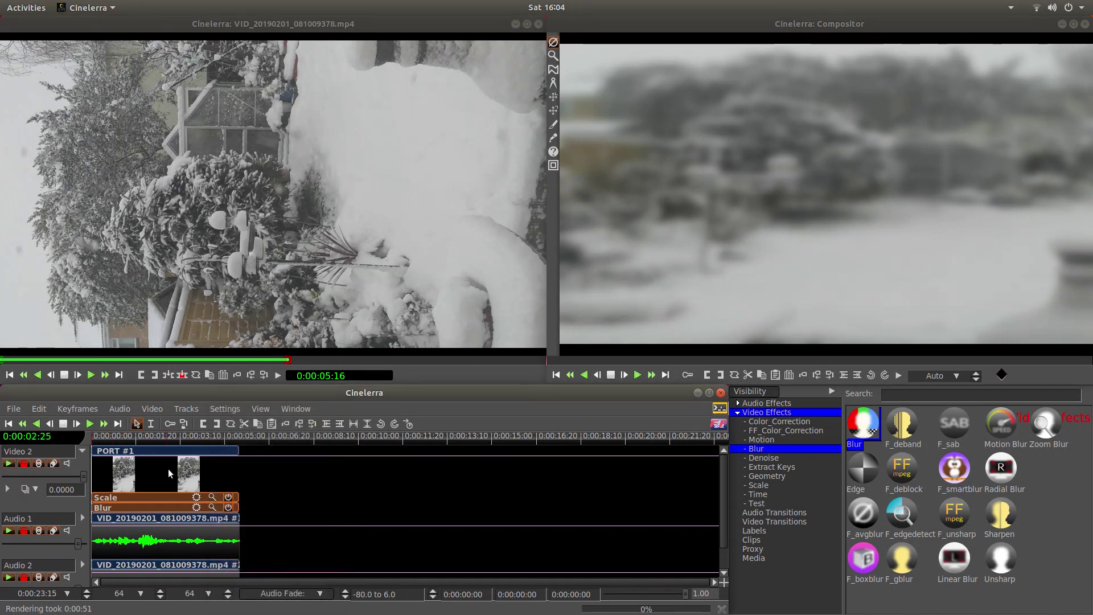
Step: Add an empty video track on top and drop the PORT clip onto it starting at 0:00
{"action": "right_click", "coordinate": [152, 464]}
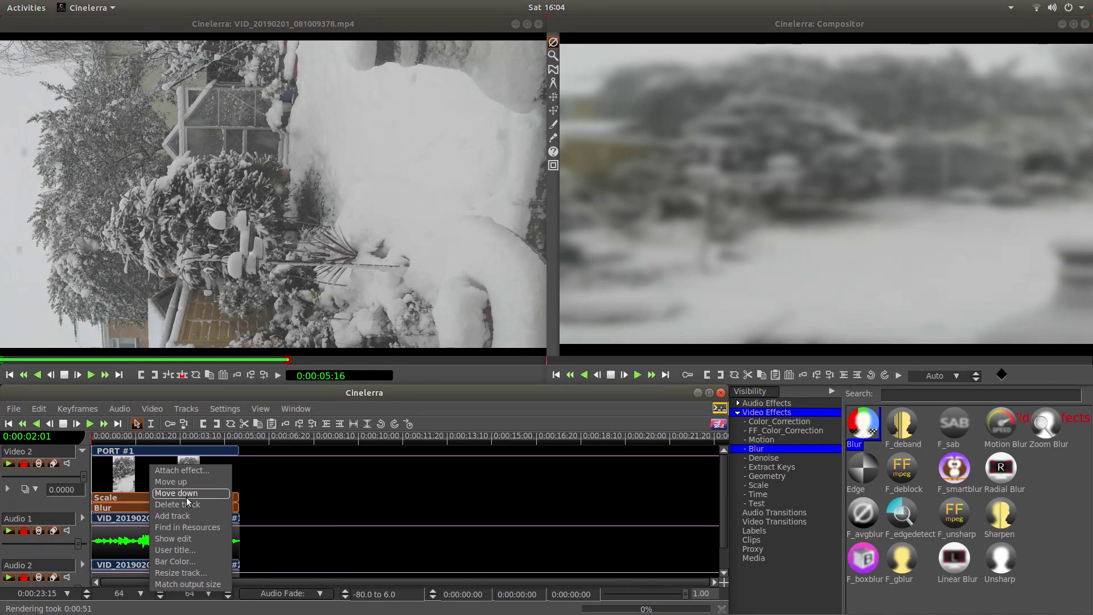
{"action": "left_click", "coordinate": [187, 517]}
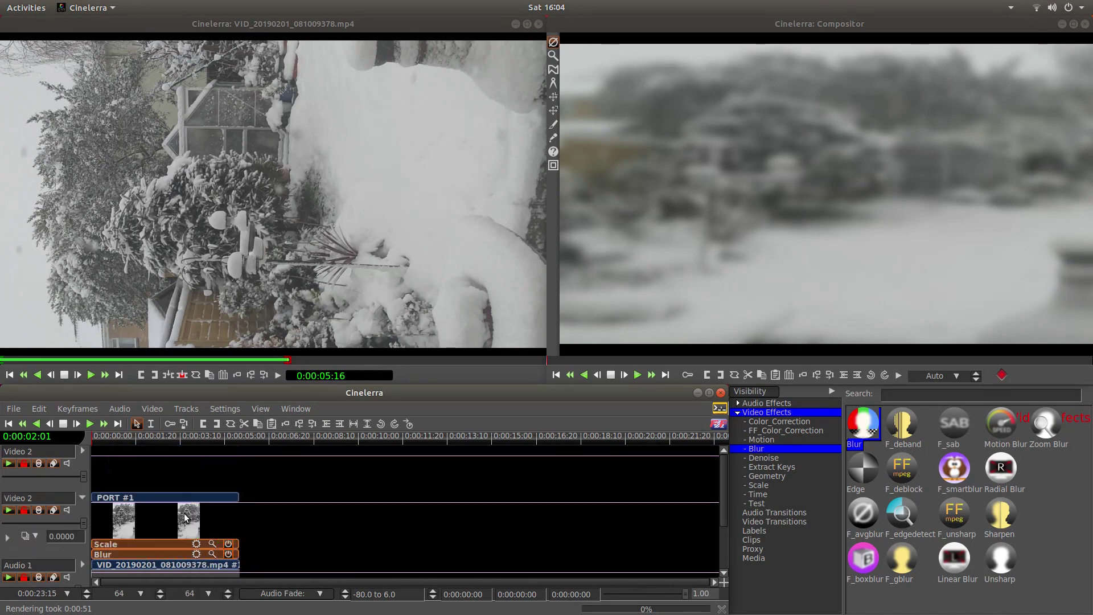
{"action": "left_click", "coordinate": [768, 559]}
{"action": "left_click_drag", "start_coordinate": [875, 464], "coordinate": [102, 470]}
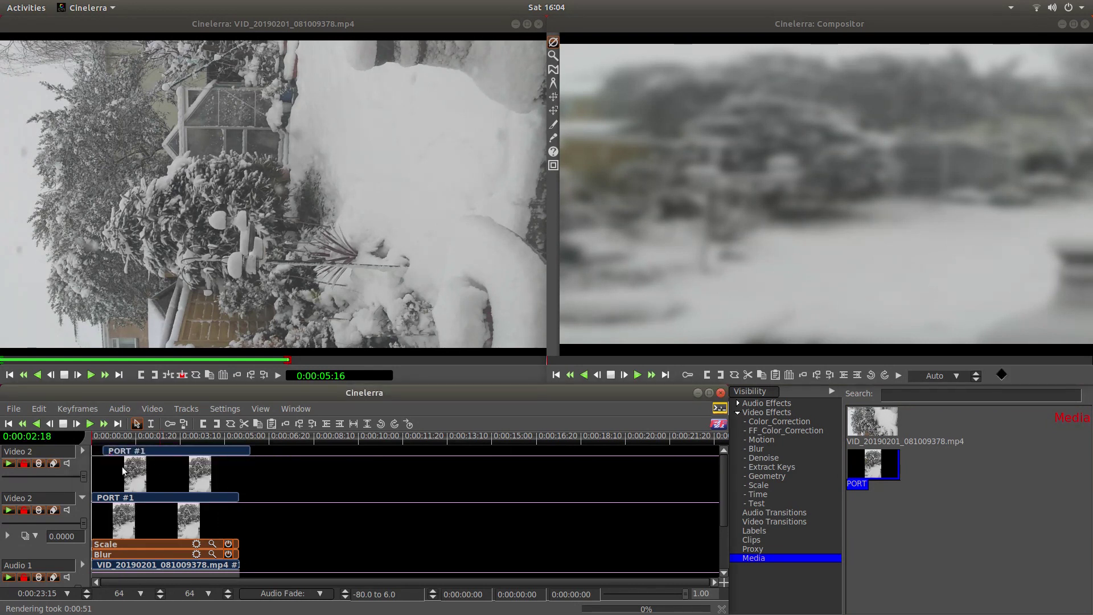
{"action": "left_click_drag", "start_coordinate": [101, 467], "coordinate": [91, 466]}
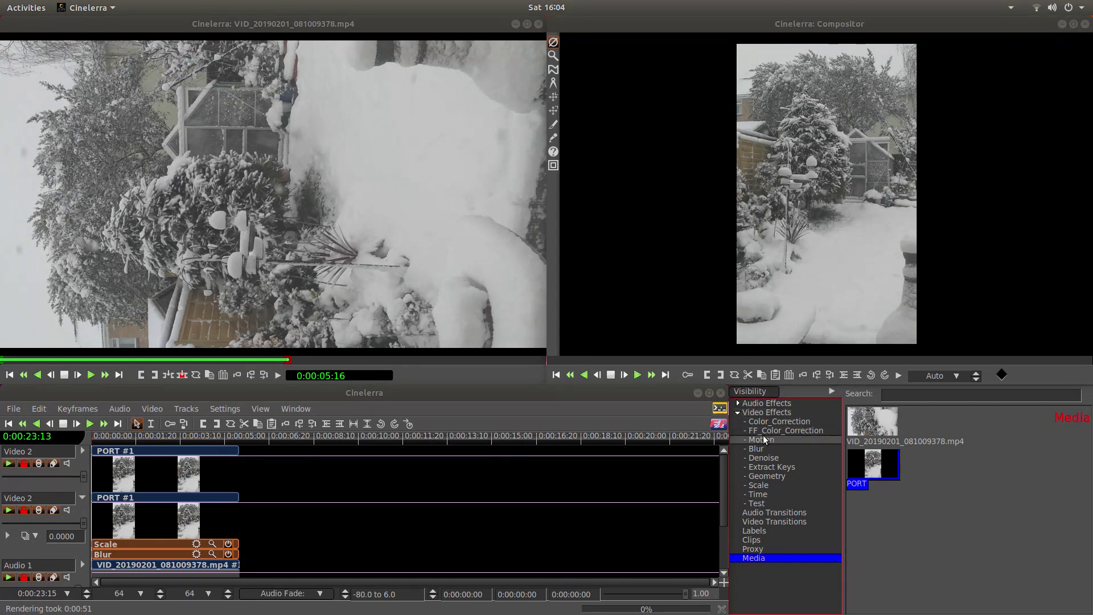
Step: Apply FF_Color_Correction's F_colorkey to the top PORT clip to remove its black side borders
{"action": "left_click", "coordinate": [794, 431]}
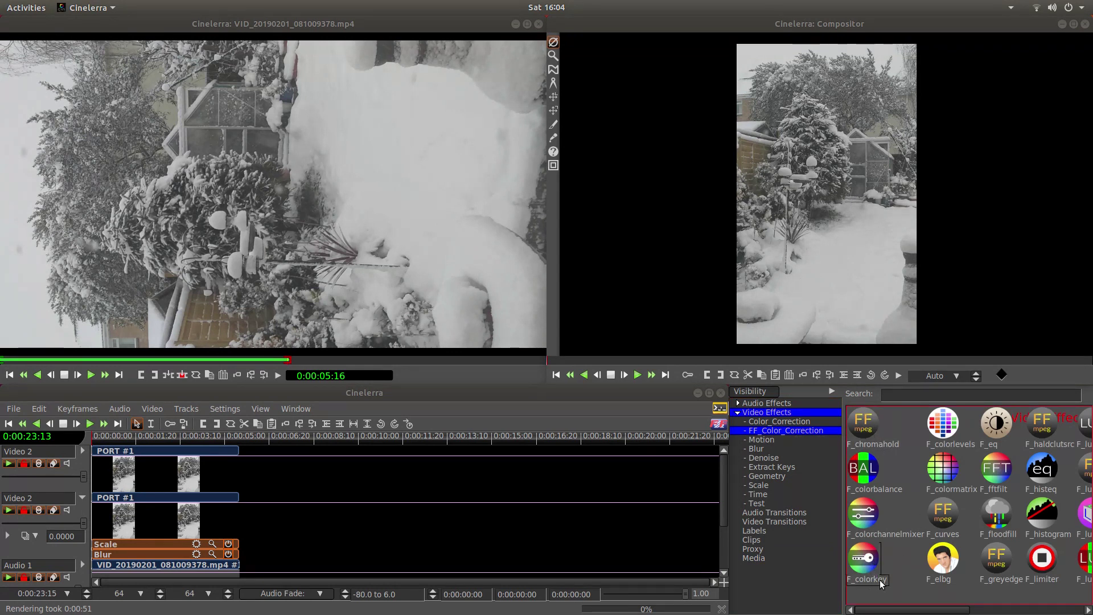
{"action": "left_click_drag", "start_coordinate": [873, 567], "coordinate": [145, 469]}
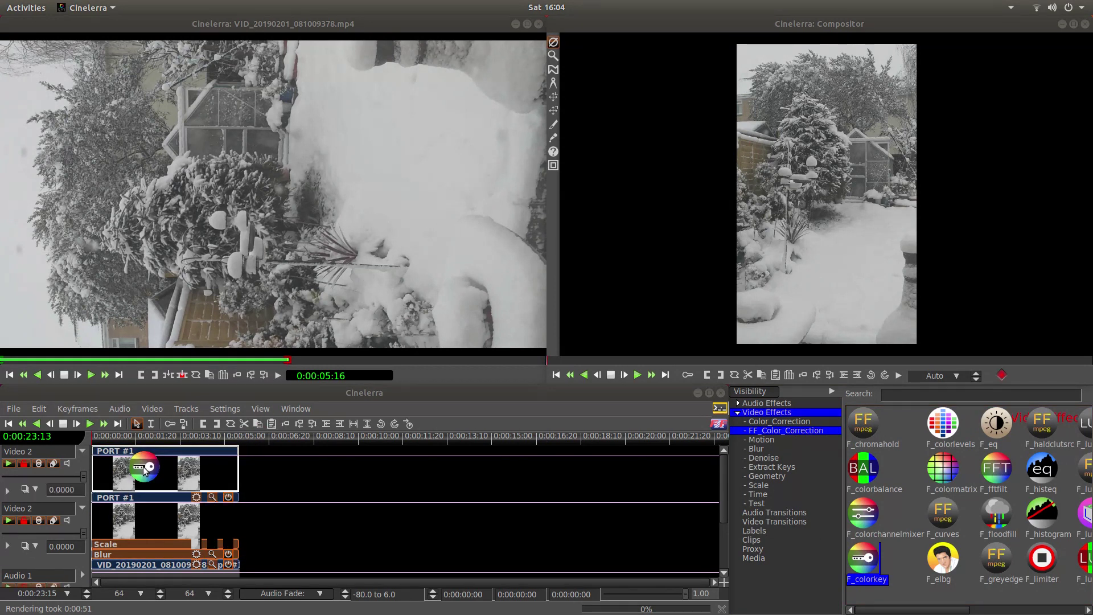
{"action": "left_click", "coordinate": [845, 114]}
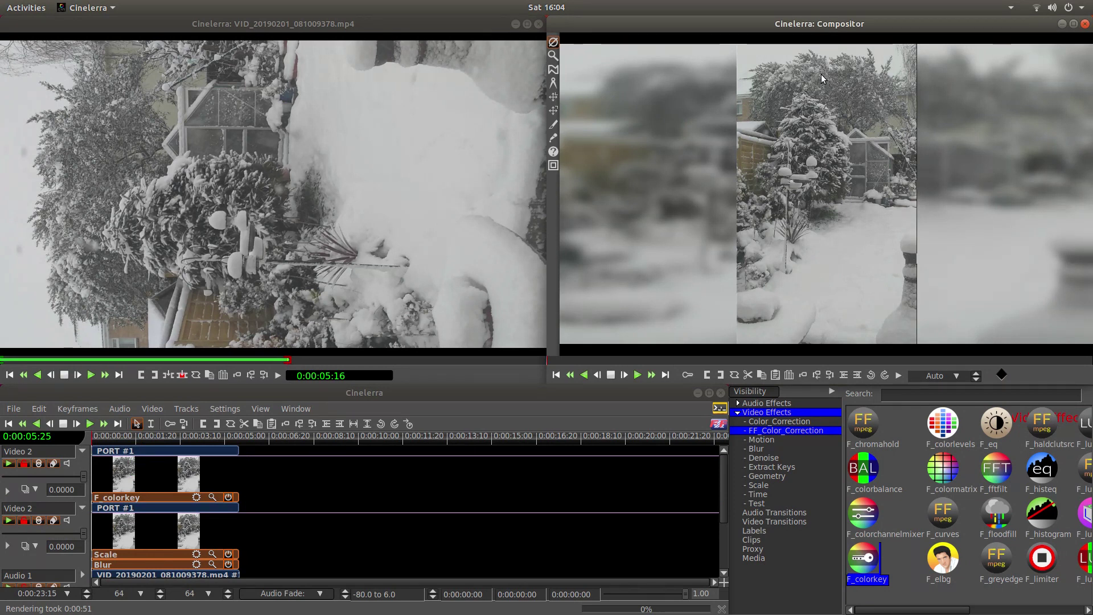
{"action": "left_click", "coordinate": [776, 485]}
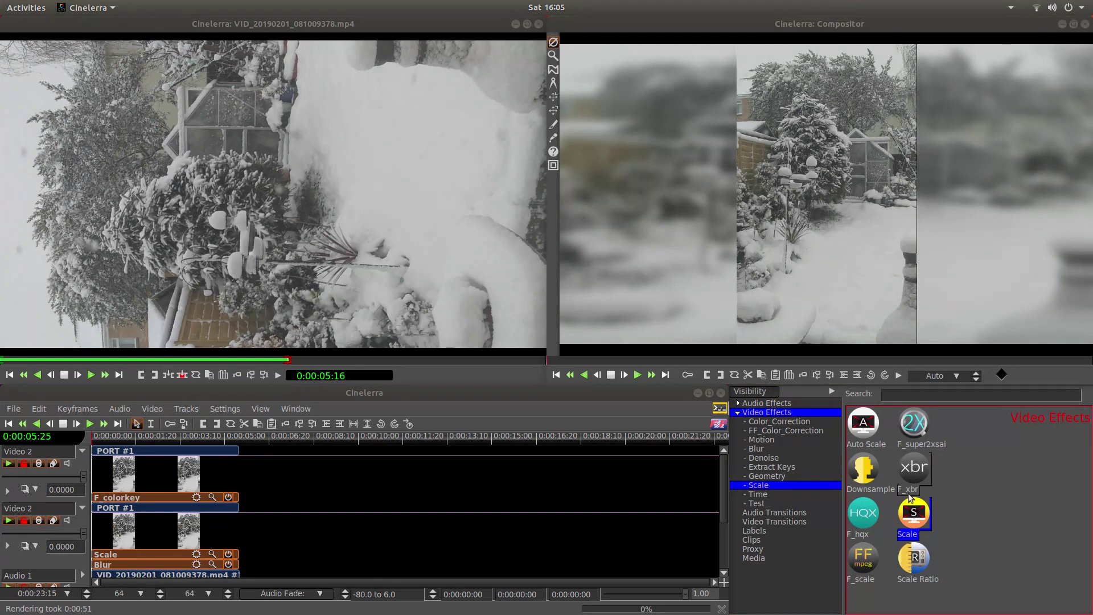
Step: Add the Scale effect to the top PORT clip and open its settings
{"action": "left_click_drag", "start_coordinate": [914, 512], "coordinate": [143, 473]}
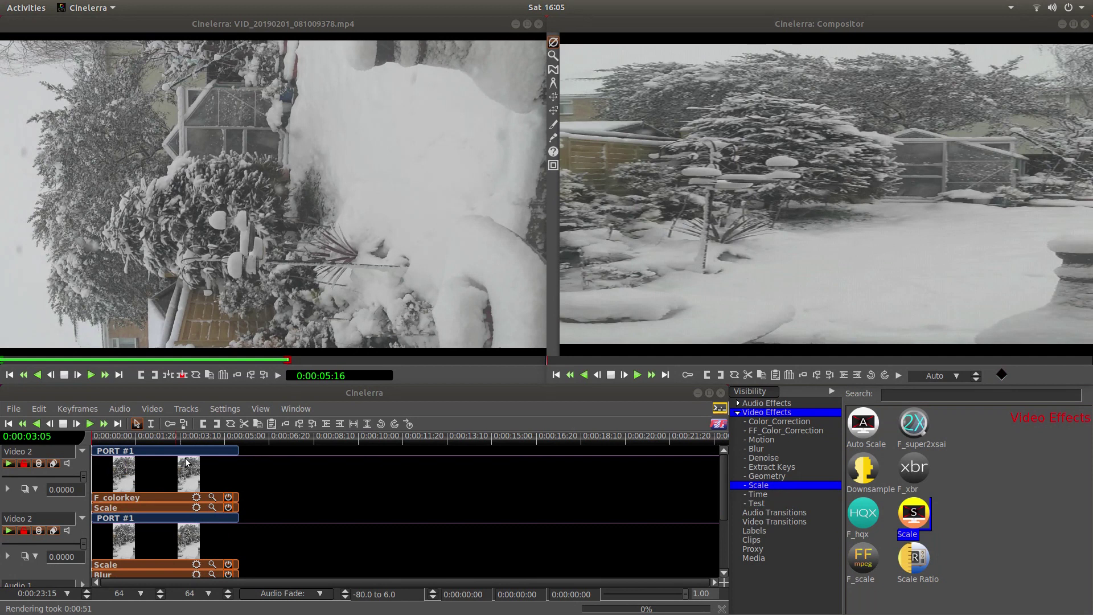
{"action": "left_click", "coordinate": [110, 501]}
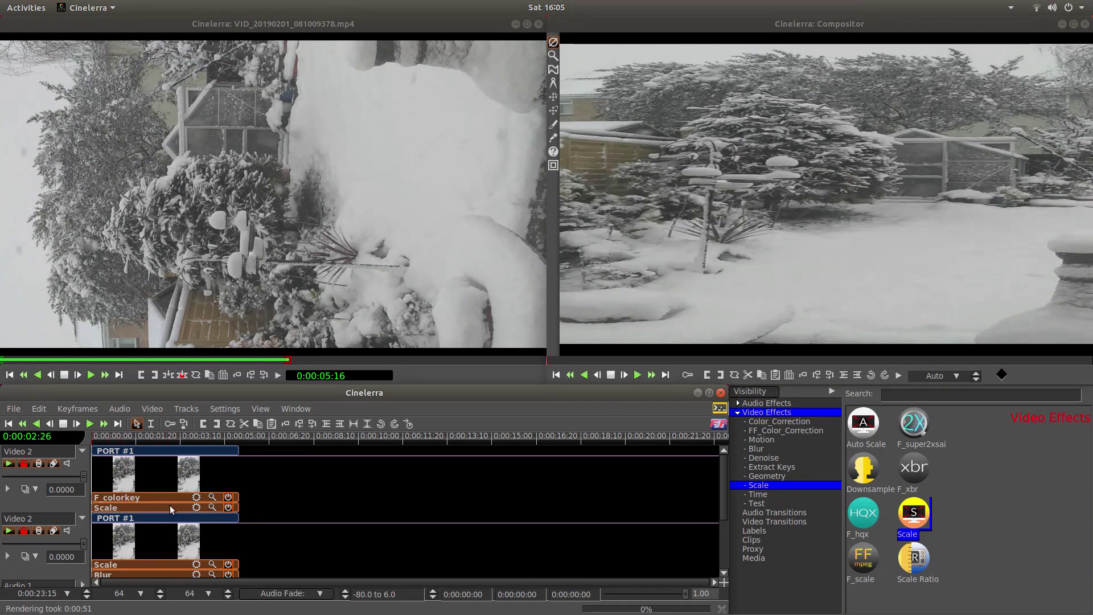
{"action": "left_click", "coordinate": [212, 507]}
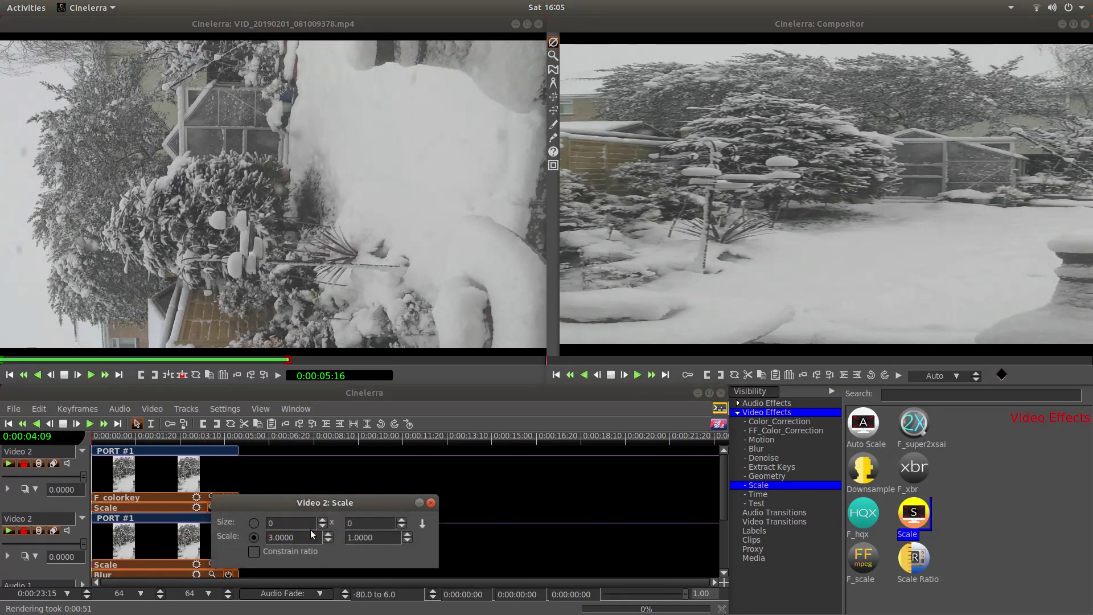
Step: Reset the Scale factor to 1, tick Constrain ratio, then raise it to 1.5
{"action": "left_click", "coordinate": [329, 541]}
{"action": "left_click", "coordinate": [330, 541]}
{"action": "left_click", "coordinate": [329, 542]}
{"action": "left_click", "coordinate": [329, 542]}
{"action": "left_click", "coordinate": [328, 542]}
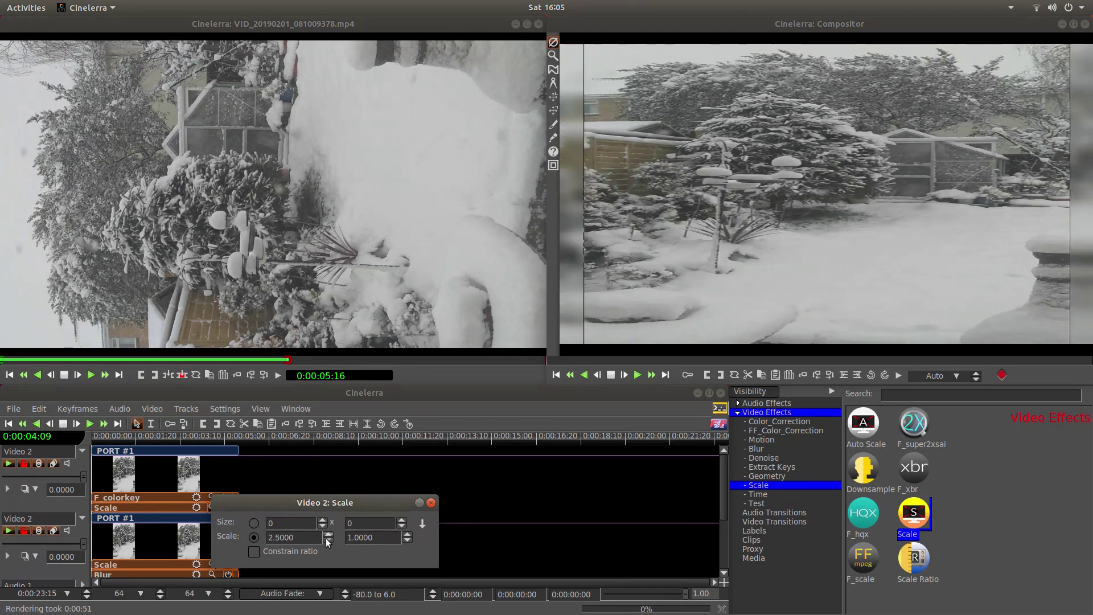
{"action": "scroll", "coordinate": [304, 538], "scroll_direction": "down", "scroll_amount": 3}
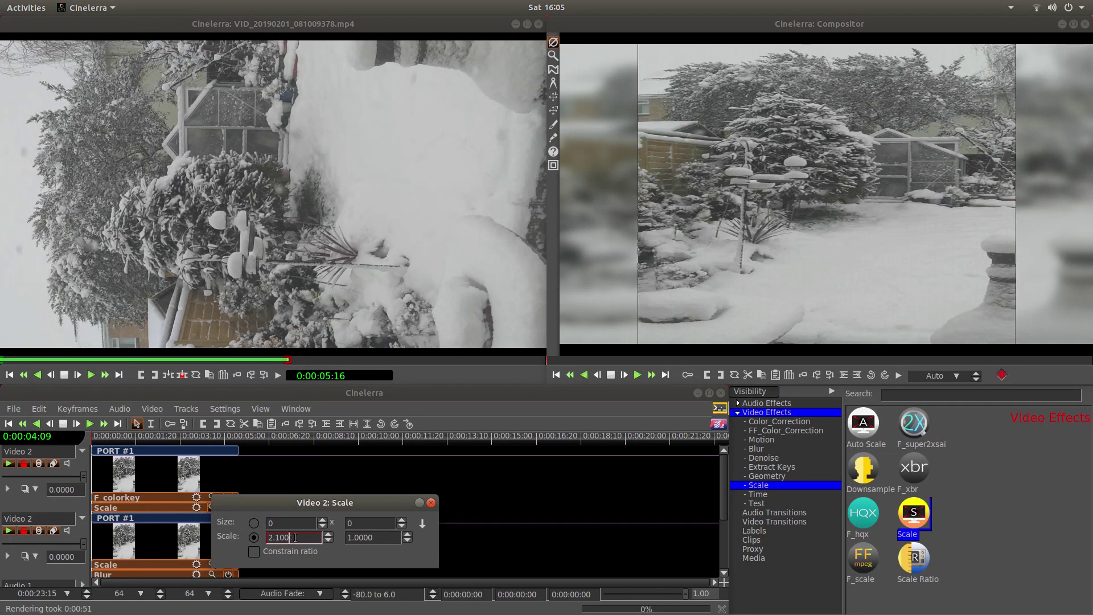
{"action": "key", "text": "BackSpace"}
{"action": "key", "text": "BackSpace"}
{"action": "key", "text": "BackSpace"}
{"action": "key", "text": "BackSpace"}
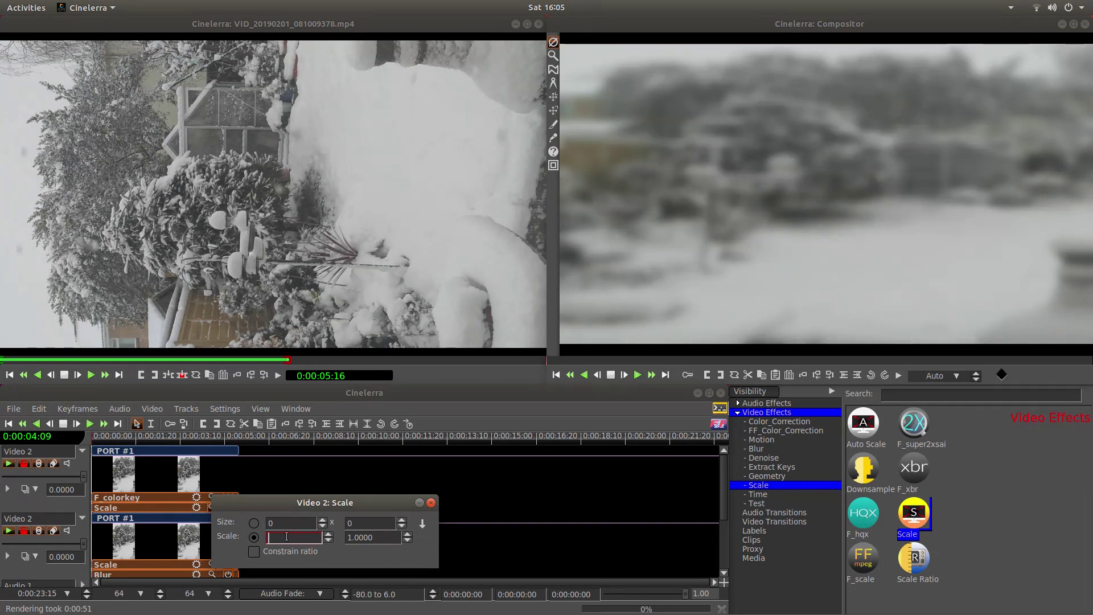
{"action": "type", "text": "1"}
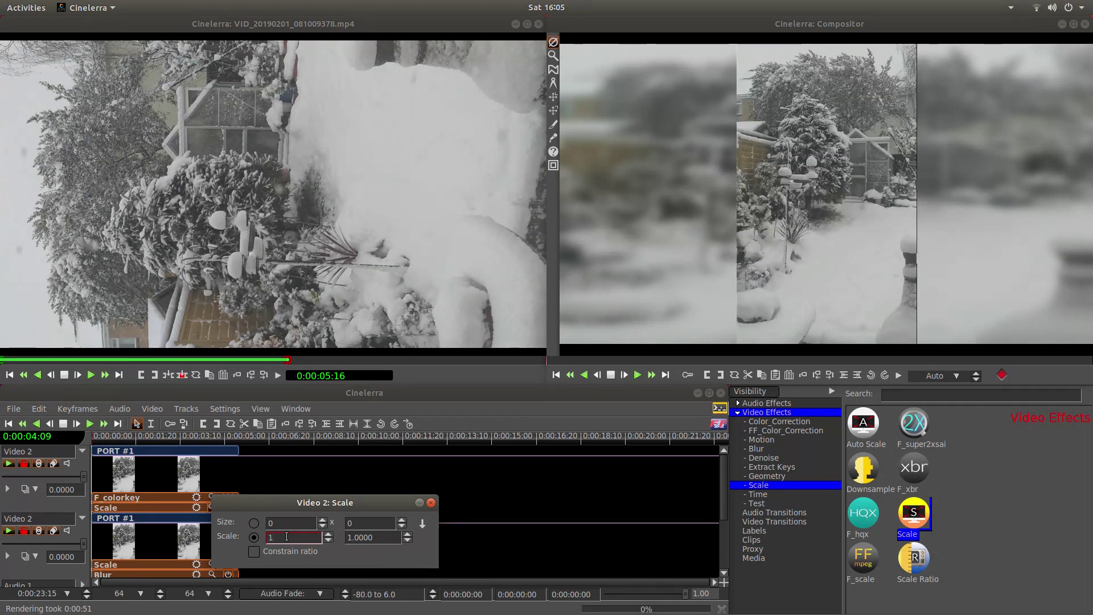
{"action": "left_click", "coordinate": [254, 552]}
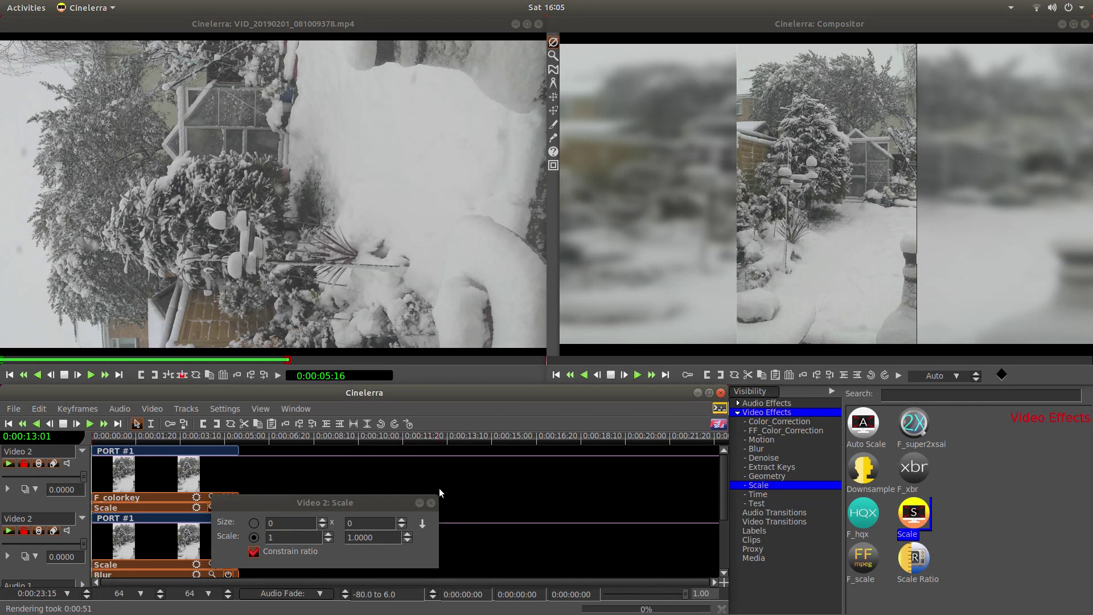
{"action": "left_click", "coordinate": [408, 537]}
{"action": "left_click", "coordinate": [408, 537]}
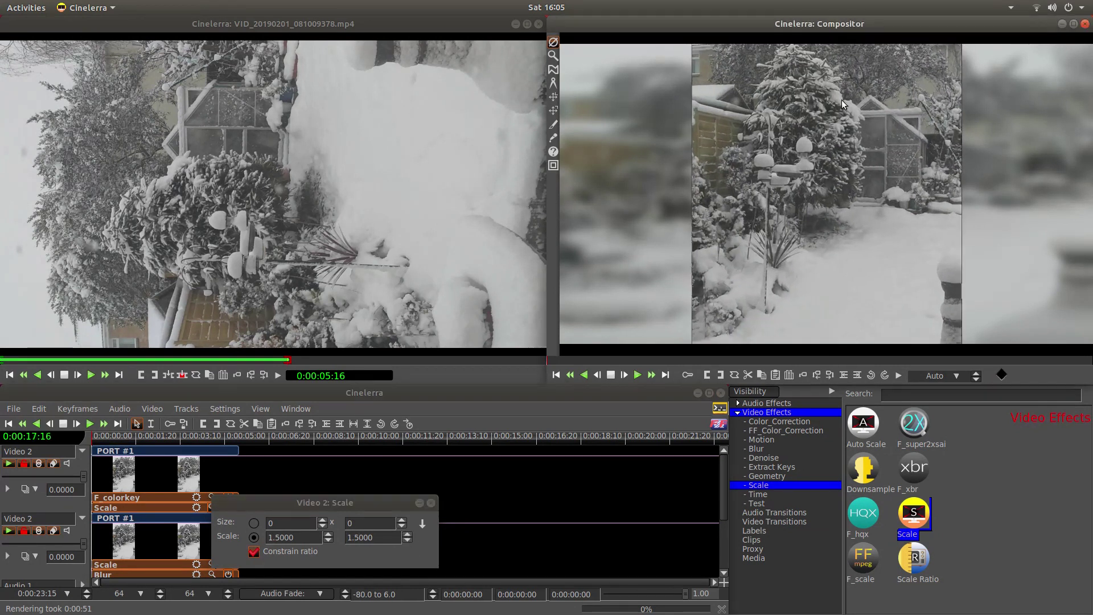
Step: Close the Video 2: Scale settings and check the enlarged portrait in the Compositor
{"action": "left_click", "coordinate": [431, 503]}
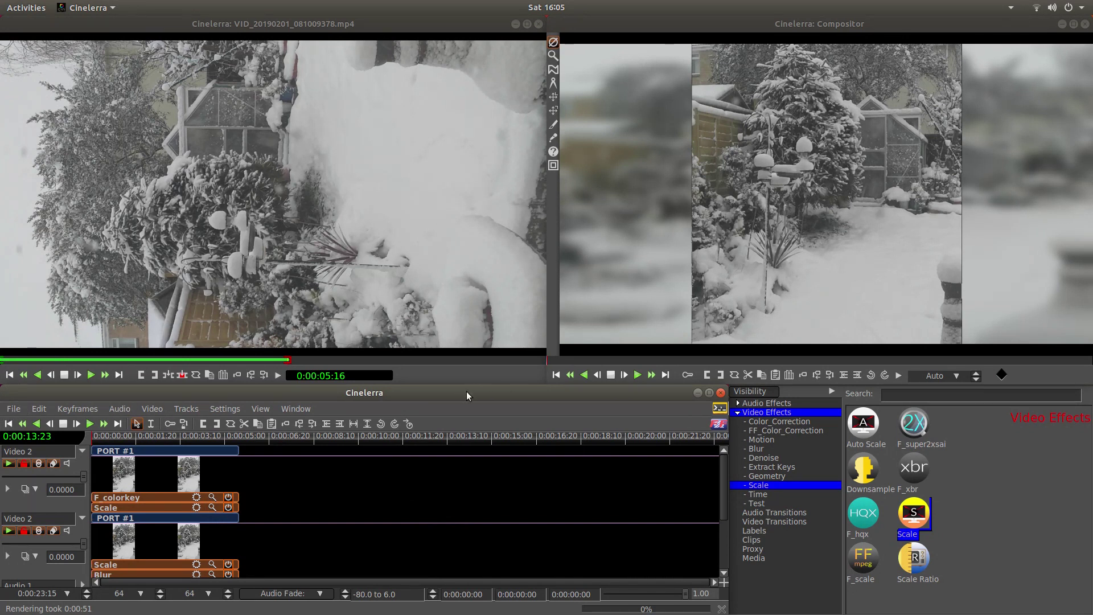
{"action": "left_click", "coordinate": [1003, 63]}
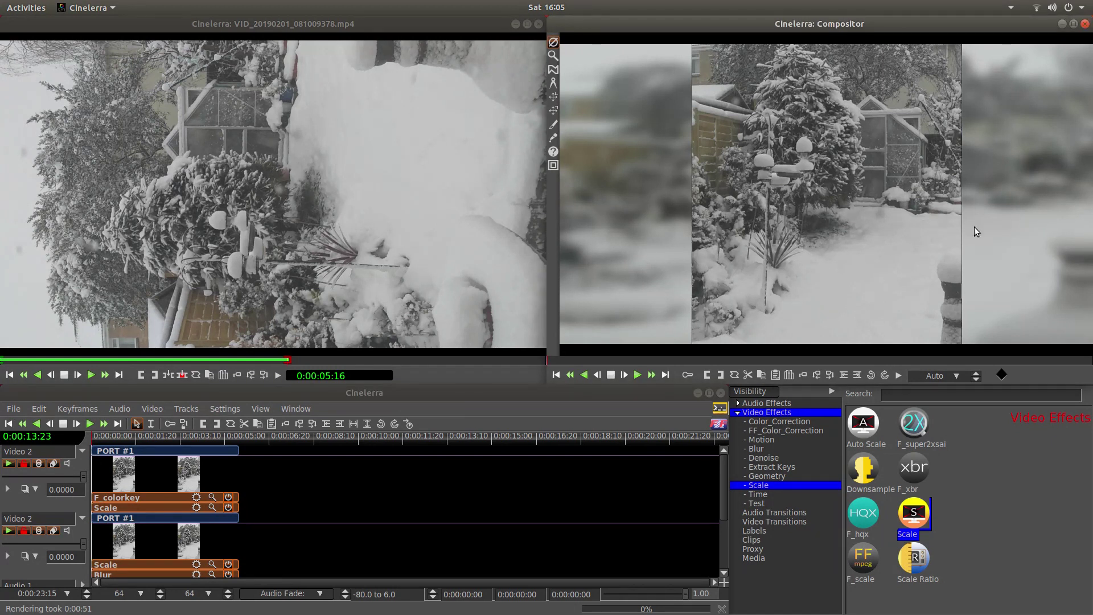